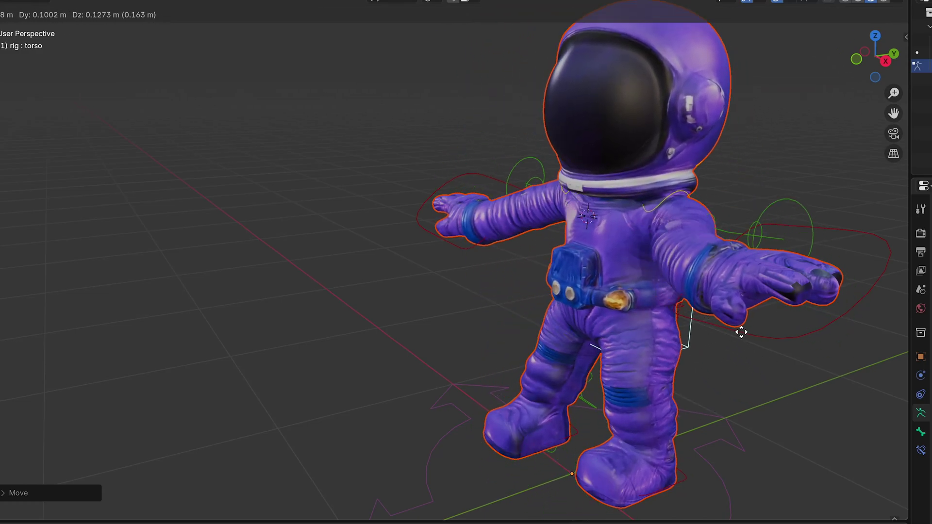
Step: Try moving the torso control of the rigged astronaut to test how the body follows
click(731, 345)
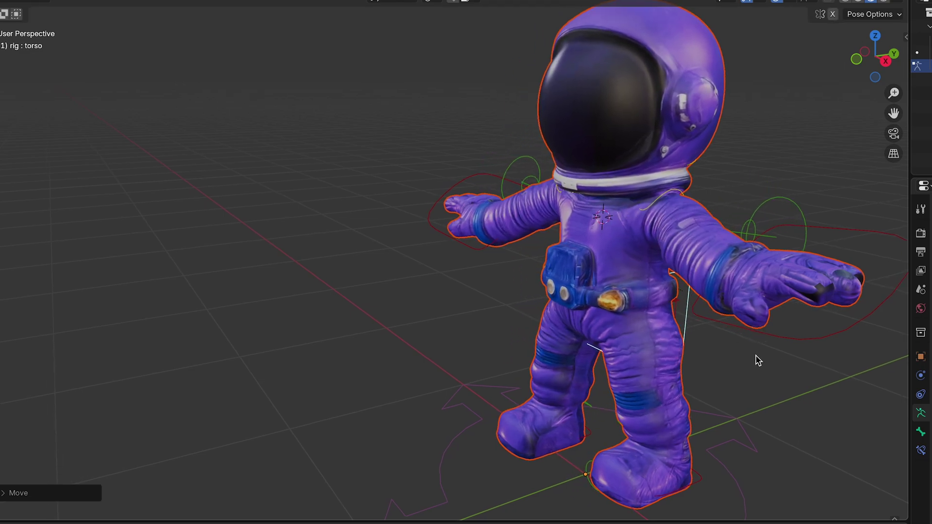
mouse_move(758, 360)
middle_down()
mouse_move(836, 341)
mouse_move(763, 349)
middle_up()
key(g)
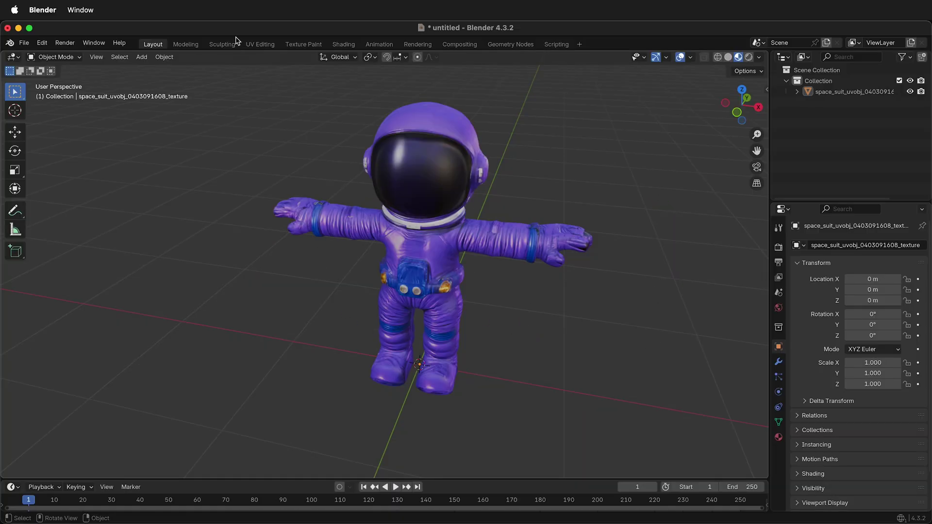
Step: Search the add-on preferences for "rig" to check that Rigify is enabled, and close the preferences
click(46, 43)
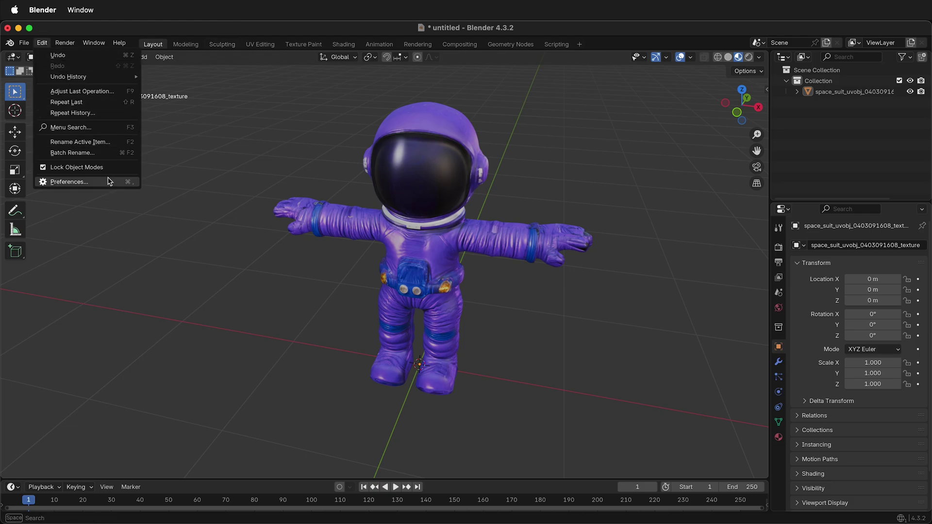
click(93, 182)
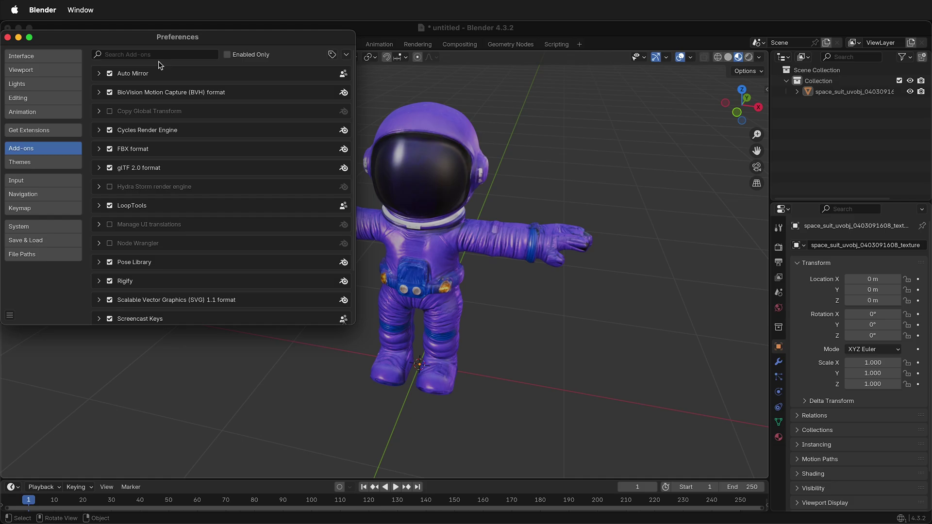
click(158, 54)
text(rig)
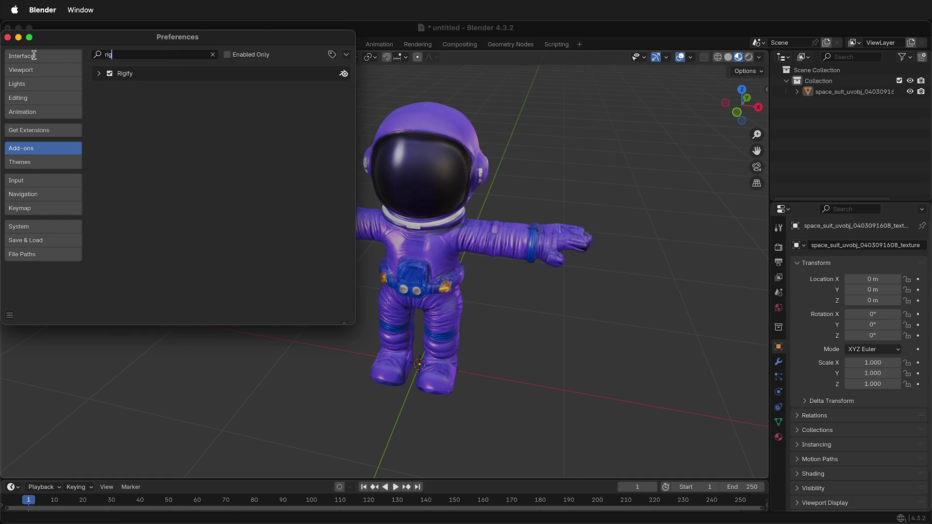
click(7, 37)
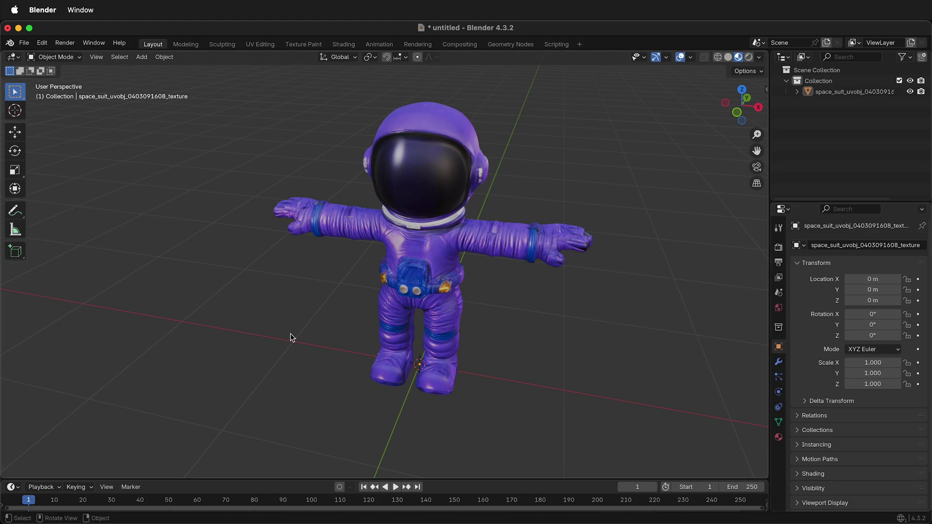
Step: Add a Rigify Basic Human meta-rig armature to the scene with the astronaut
key(shift+a)
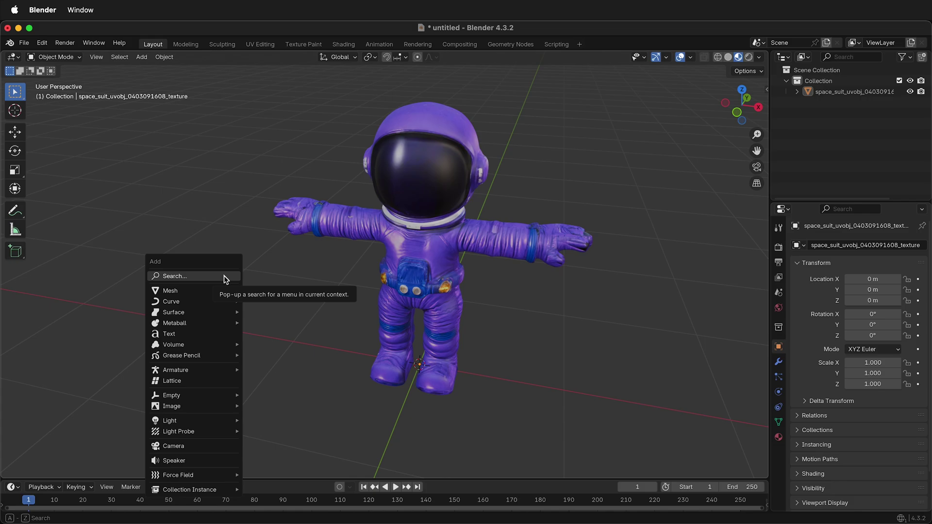
mouse_move(208, 371)
mouse_move(317, 385)
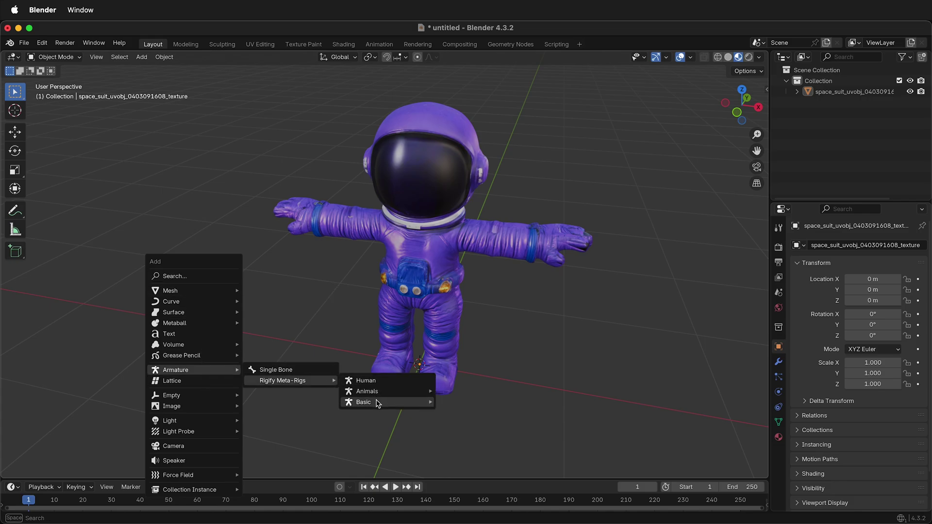
mouse_move(378, 404)
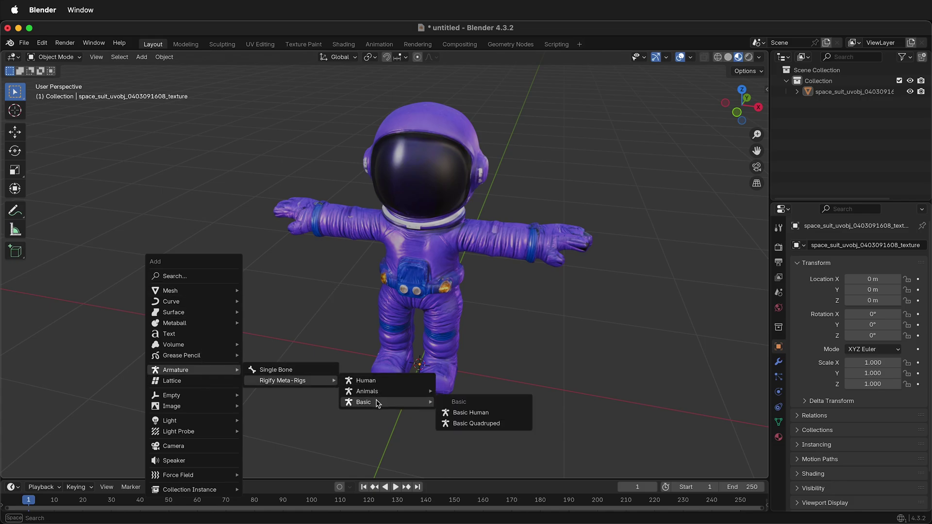
click(478, 413)
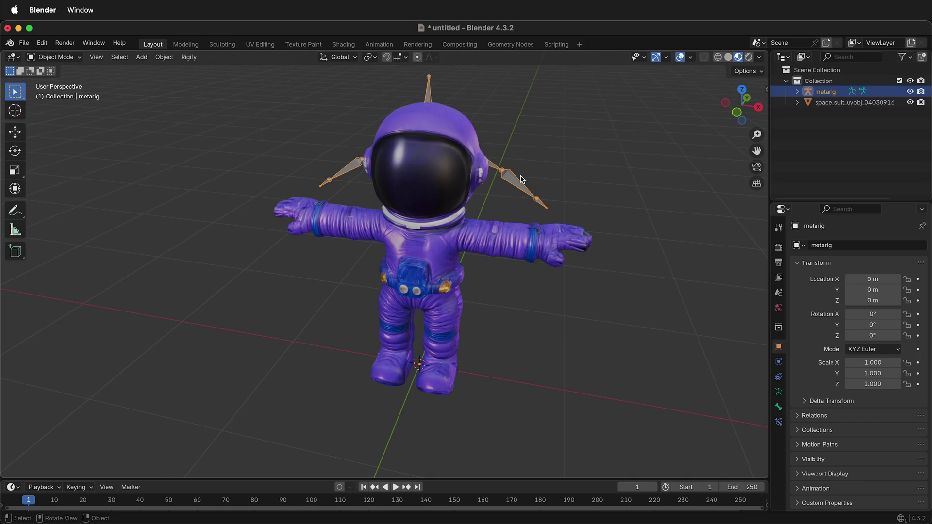
Step: Set the metarig's viewport display to In Front so its bones show through the astronaut mesh
click(779, 393)
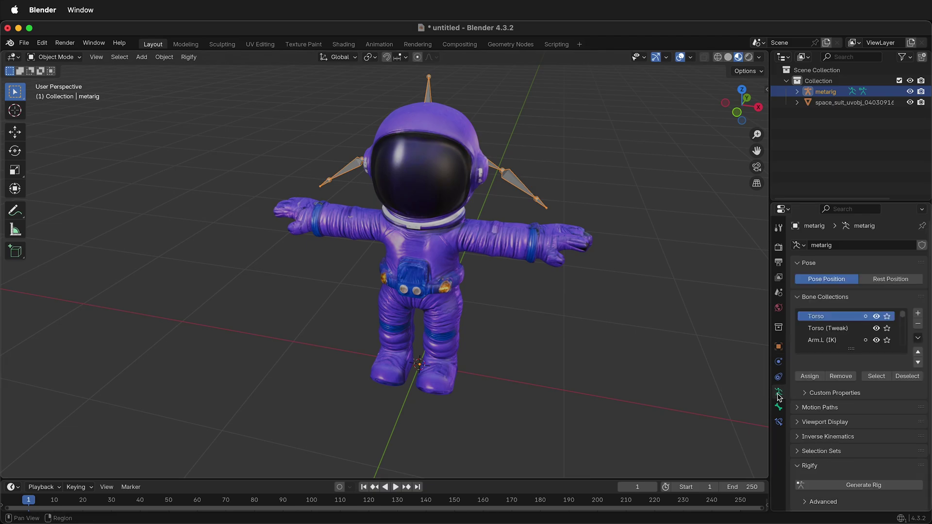
click(799, 427)
scroll(869, 486, down, 1)
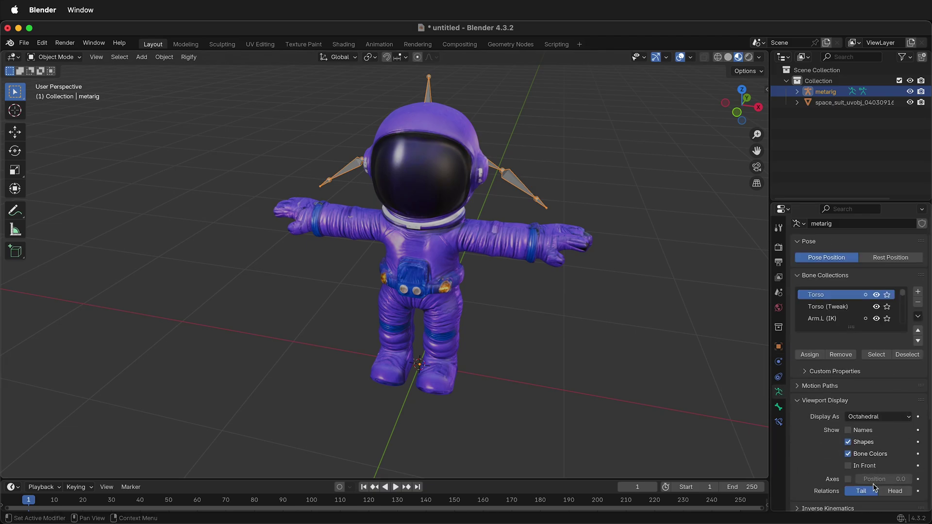
click(848, 466)
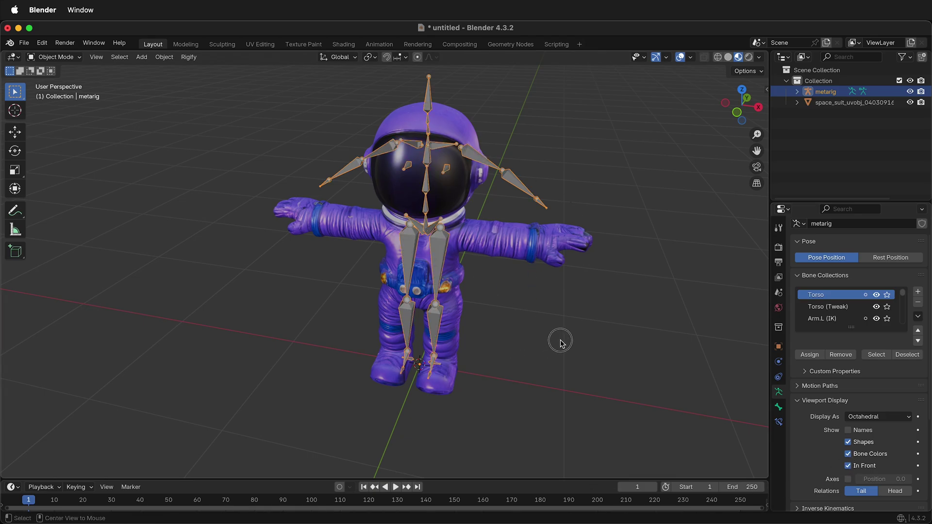
Step: Enter Edit Mode on the metarig in front orthographic view and enable X-axis mirroring
shift+middle_drag(526, 347, 572, 285)
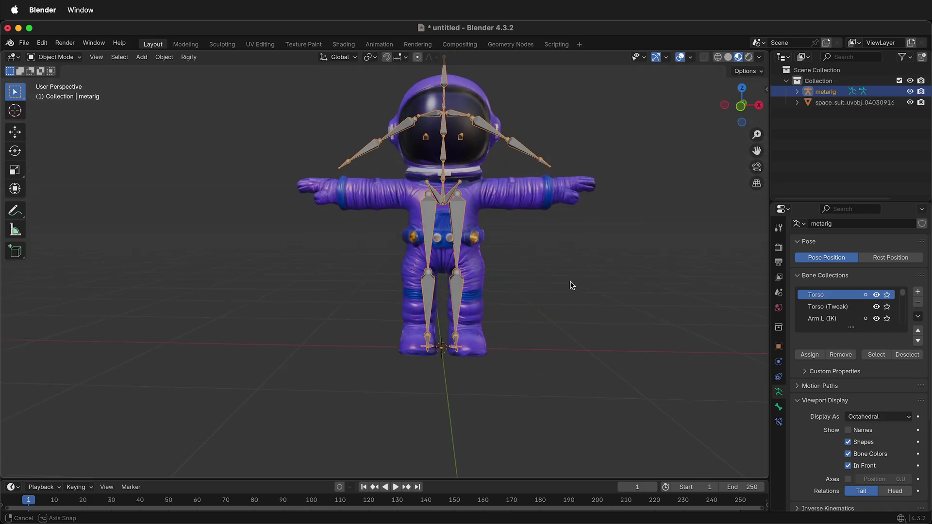
click(741, 106)
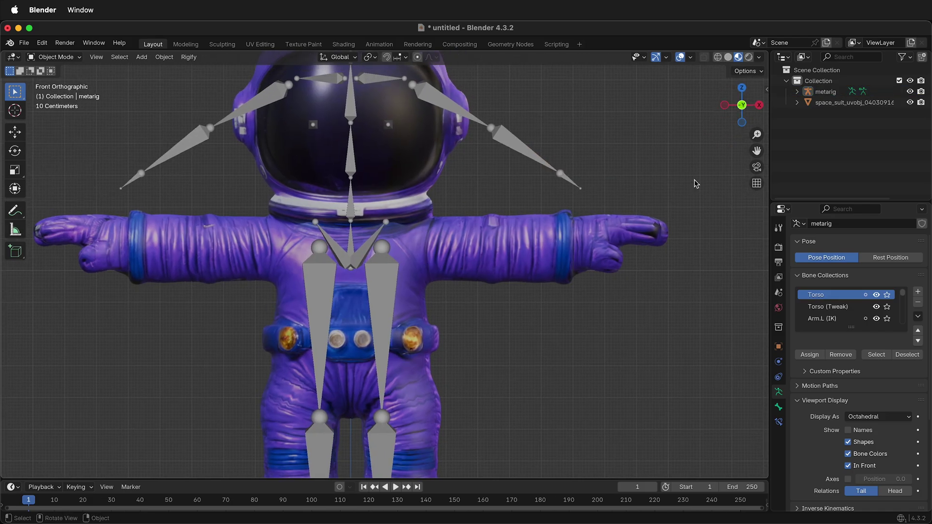
key(Tab)
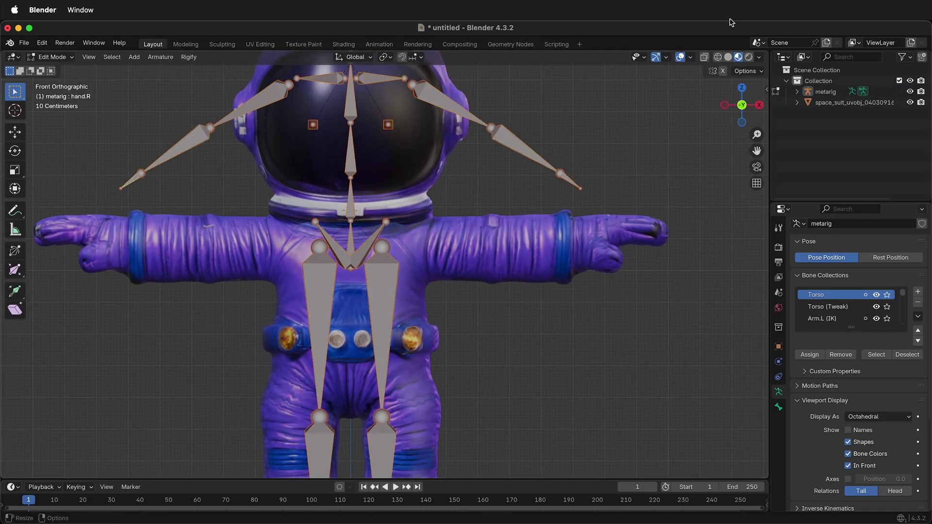
click(724, 71)
scroll(488, 242, down, 2)
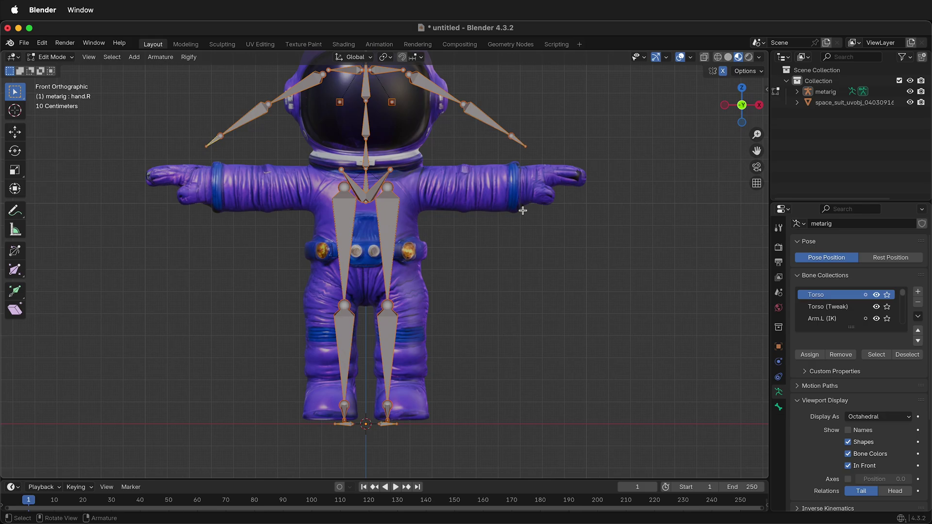
Step: Move the upper joint of the left thigh bone down and slightly outward to the hip, just below the belt
click(359, 191)
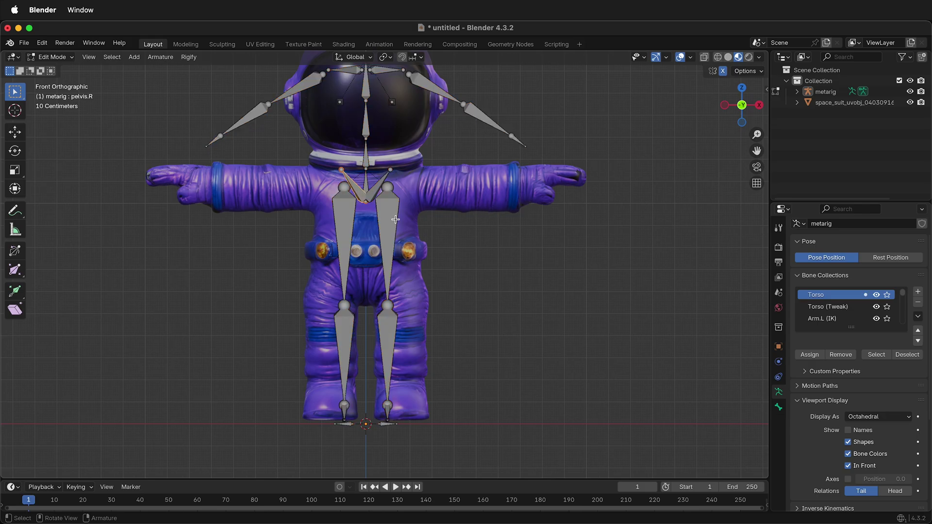
click(392, 199)
drag(382, 197, 400, 179)
key(g)
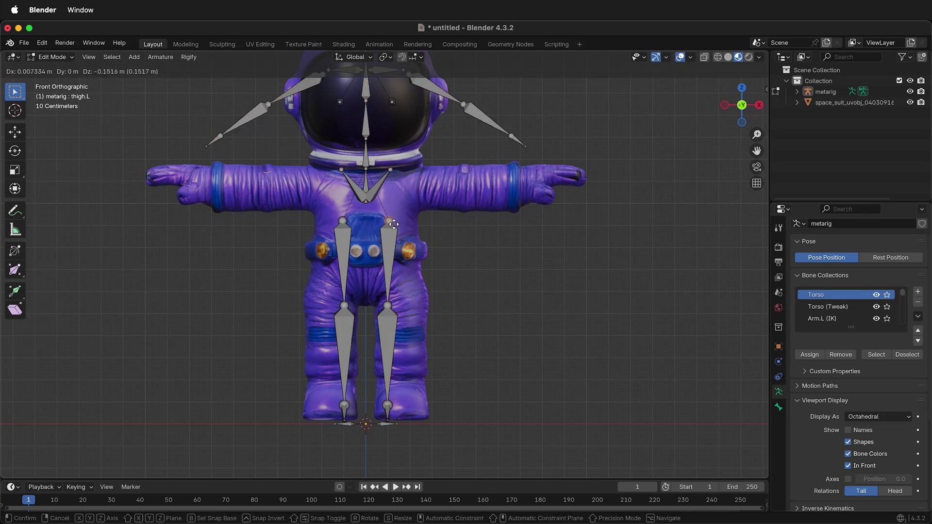
click(404, 260)
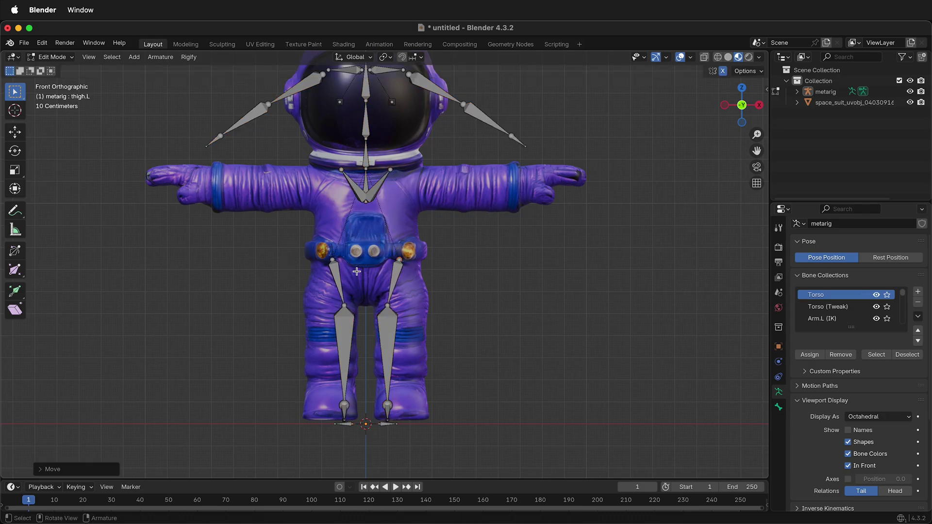
Step: Select both pelvis bones with the base spine bone and move them down between the hips, below the belt
click(359, 195)
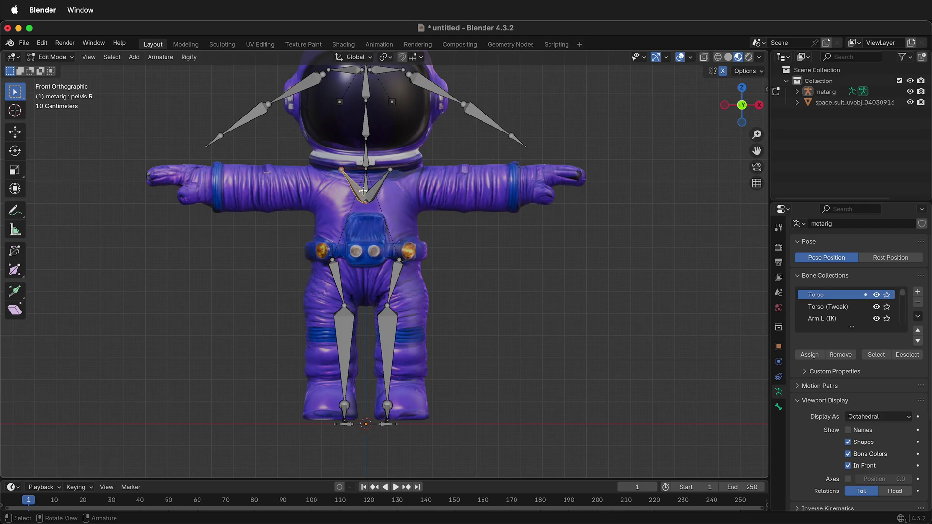
shift+click(366, 180)
shift+click(378, 187)
shift+click(377, 188)
key(g)
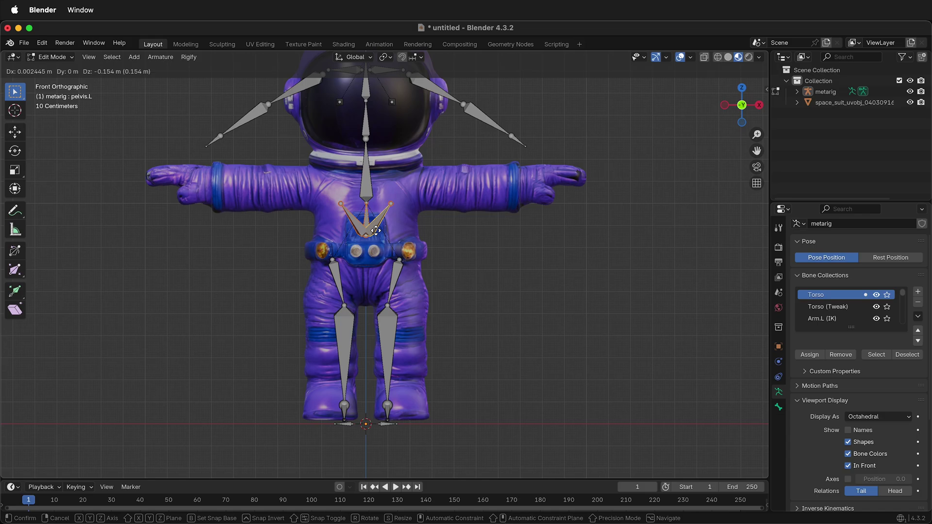
click(377, 280)
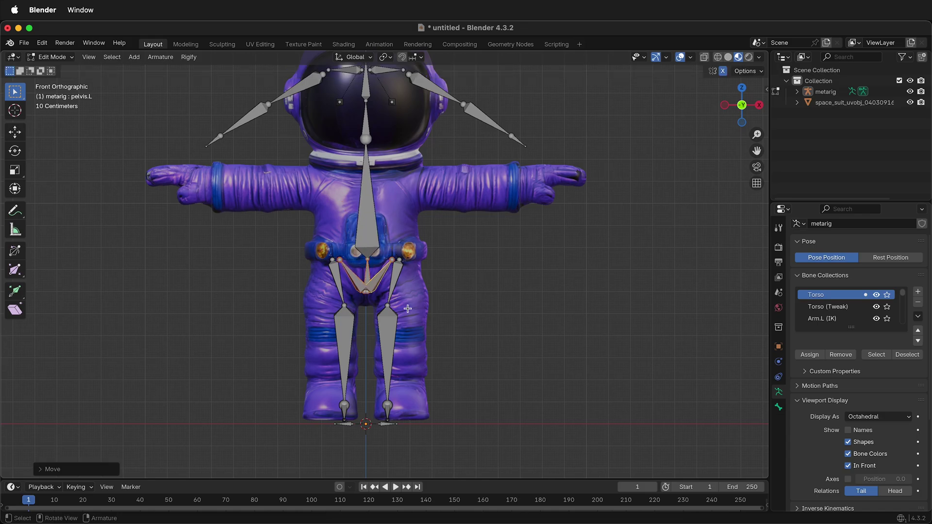
Step: Move the left knee joint outward and down by about 0.19 m to the blue knee band
click(391, 306)
scroll(450, 335, up, 5)
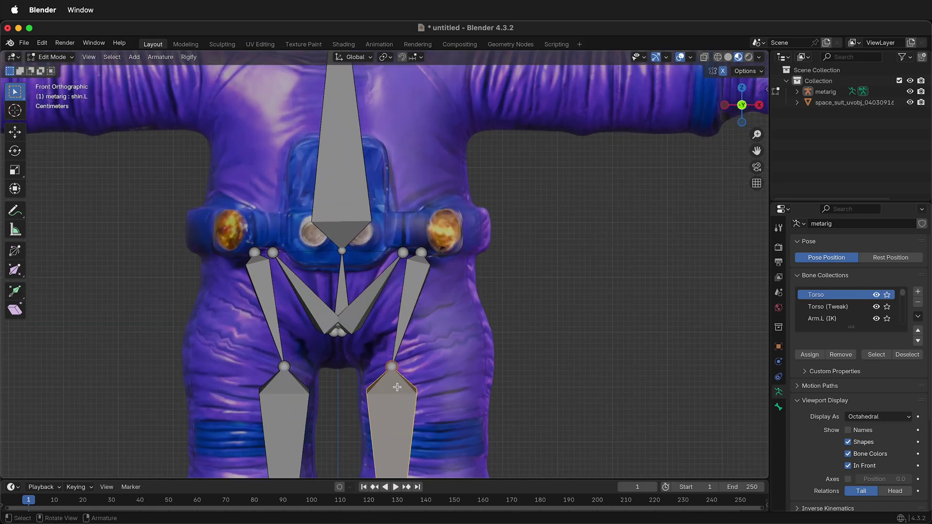
click(392, 365)
scroll(422, 331, down, 2)
key(g)
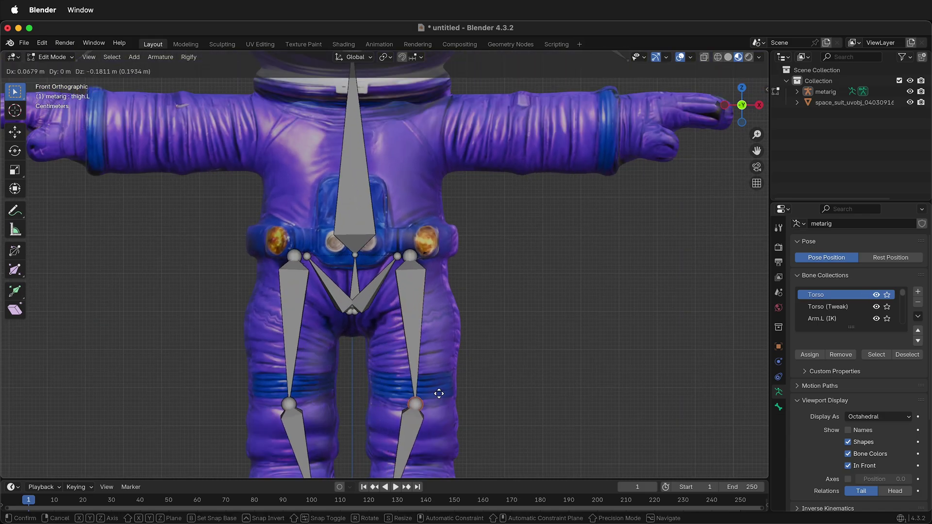
click(441, 393)
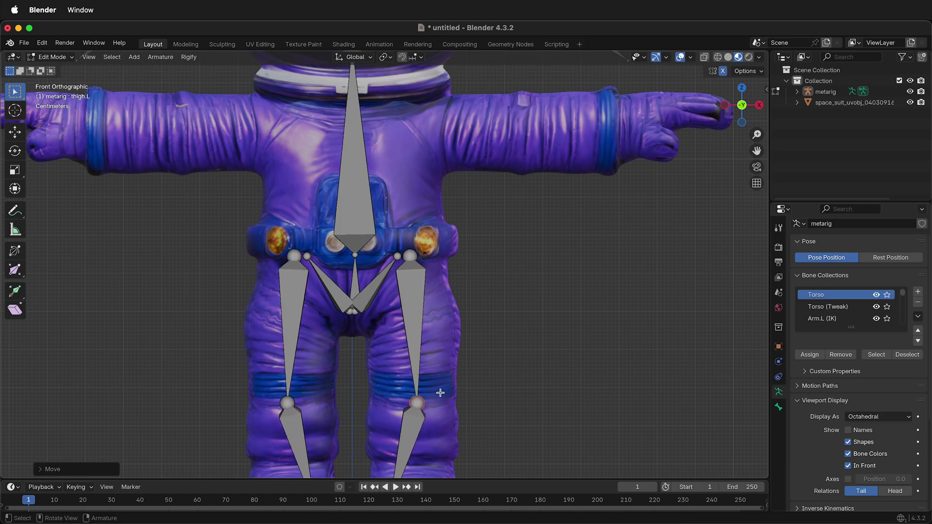
Step: Move the left ankle joint up and outward to the top of the boot, directly beneath the knee
shift+middle_drag(500, 386, 491, 179)
drag(364, 274, 412, 318)
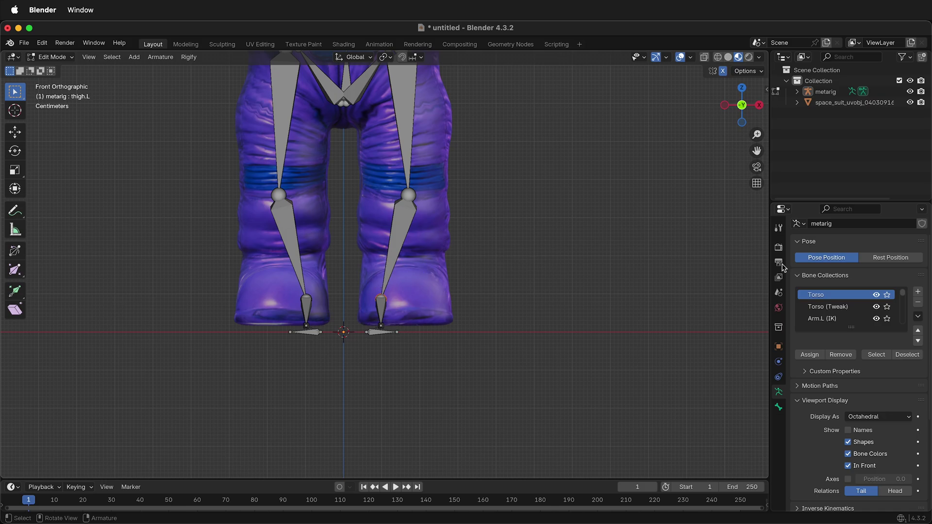
key(g)
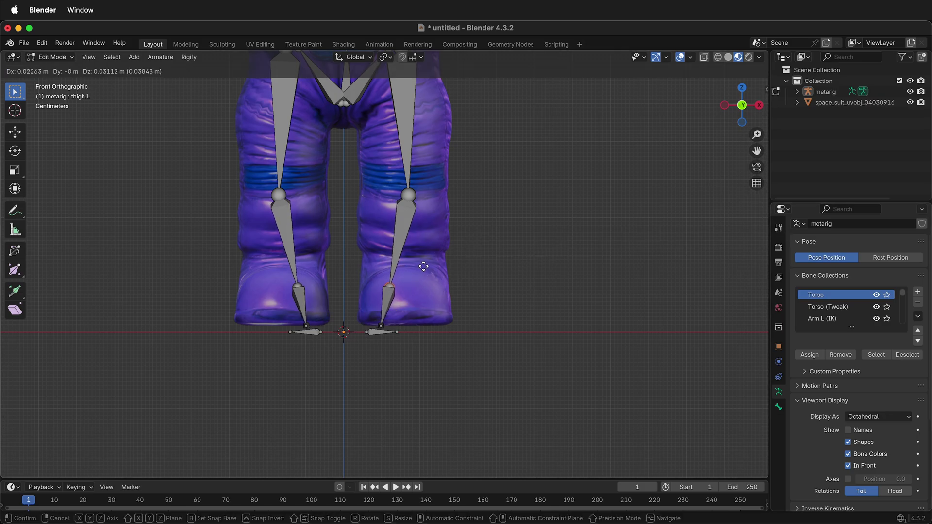
click(439, 246)
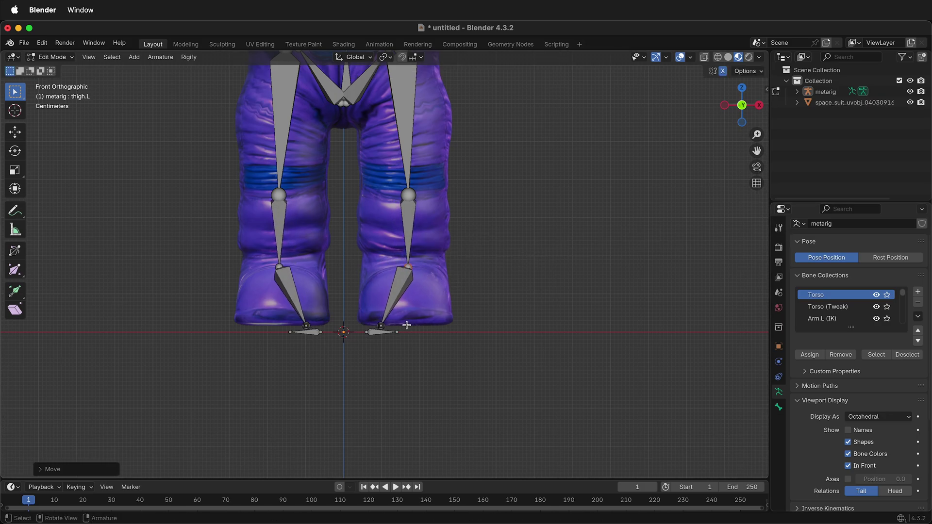
Step: Move the joint between the left foot and toe bones and the toe tip into the boot, lined up below the ankle
click(382, 326)
key(g)
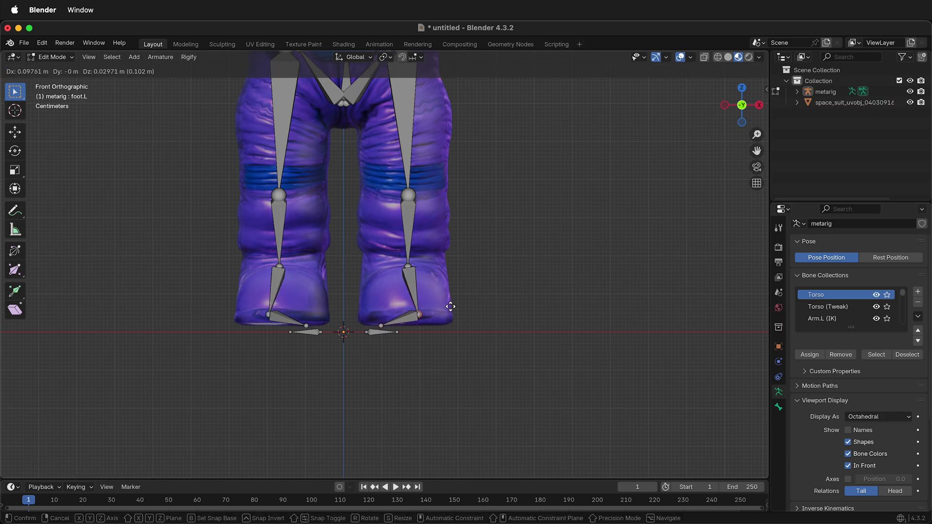
click(444, 289)
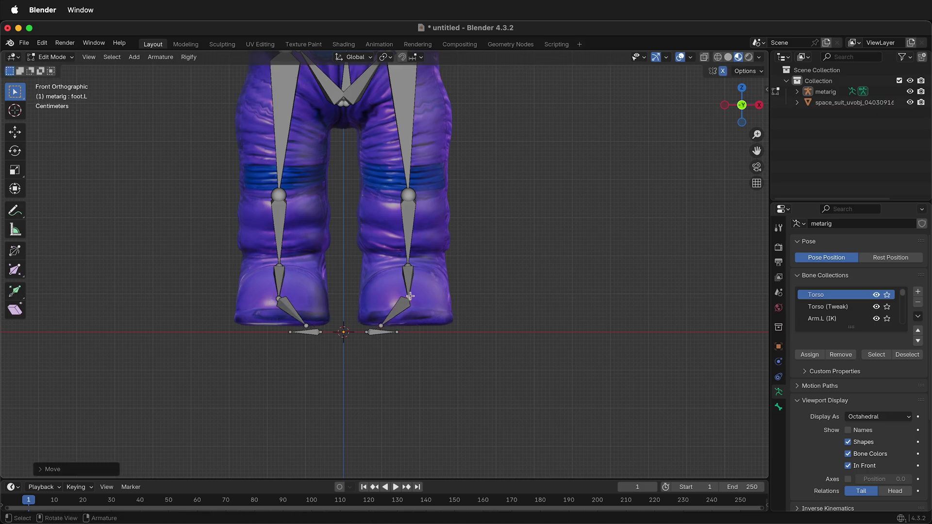
click(414, 324)
key(g)
click(458, 318)
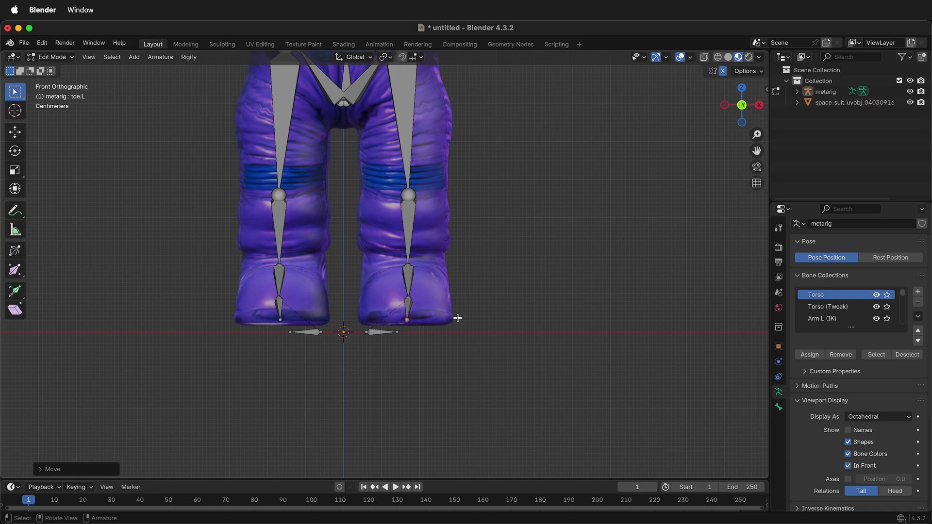
Step: From the side view, move the left heel bone up and slightly back to the rear edge of the boot's sole
click(760, 105)
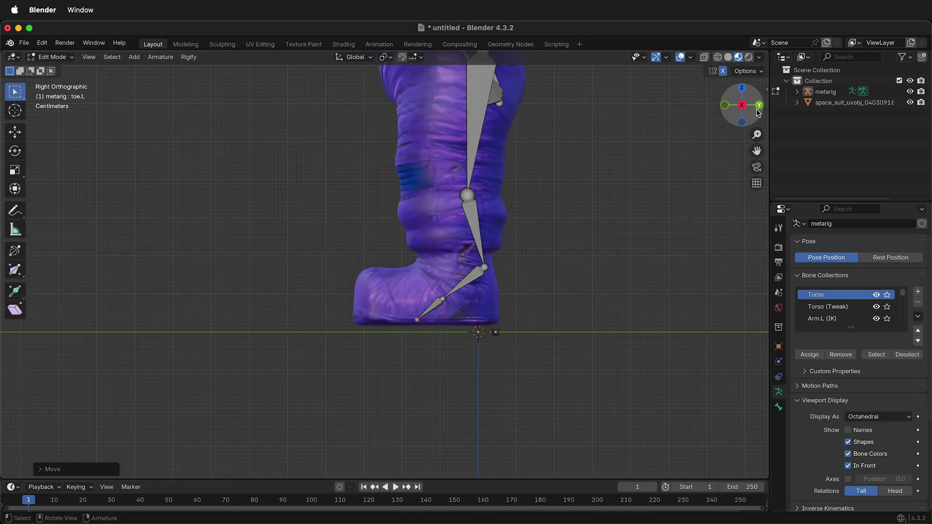
scroll(508, 328, up, 5)
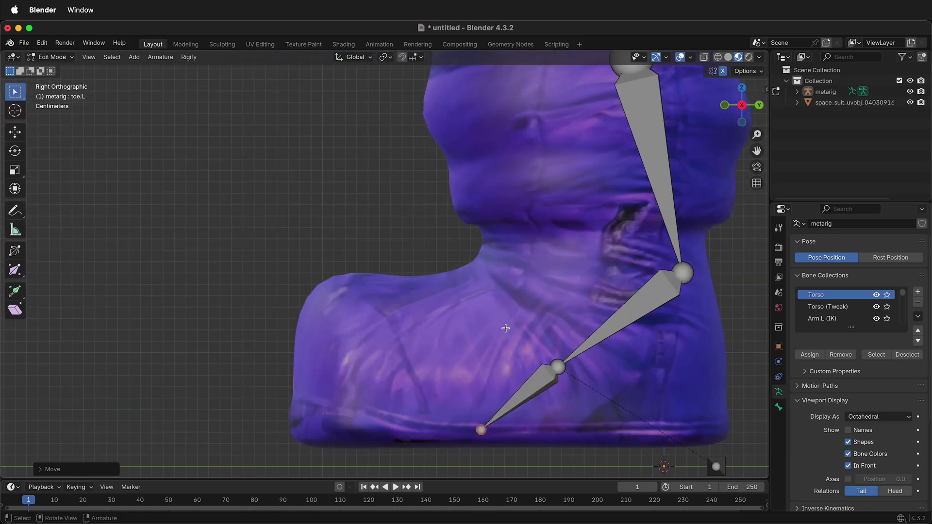
click(716, 468)
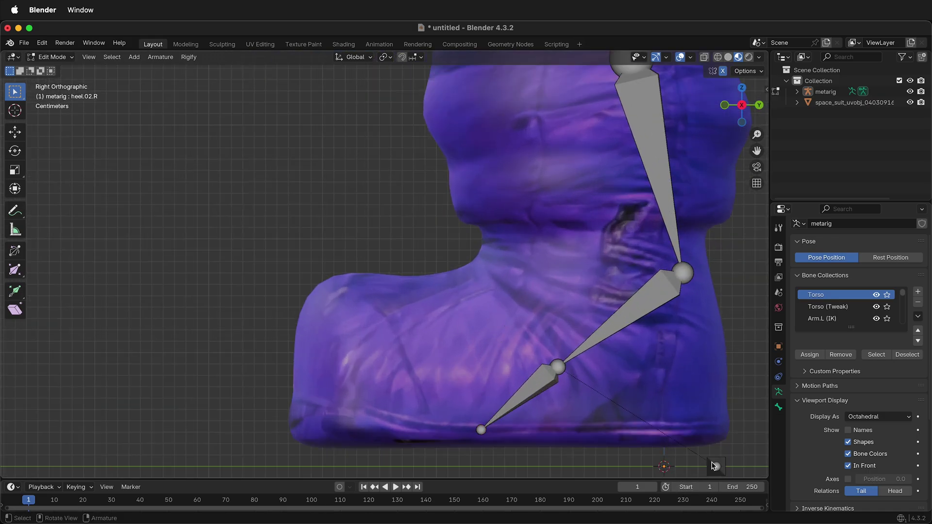
click(717, 467)
scroll(513, 371, down, 2)
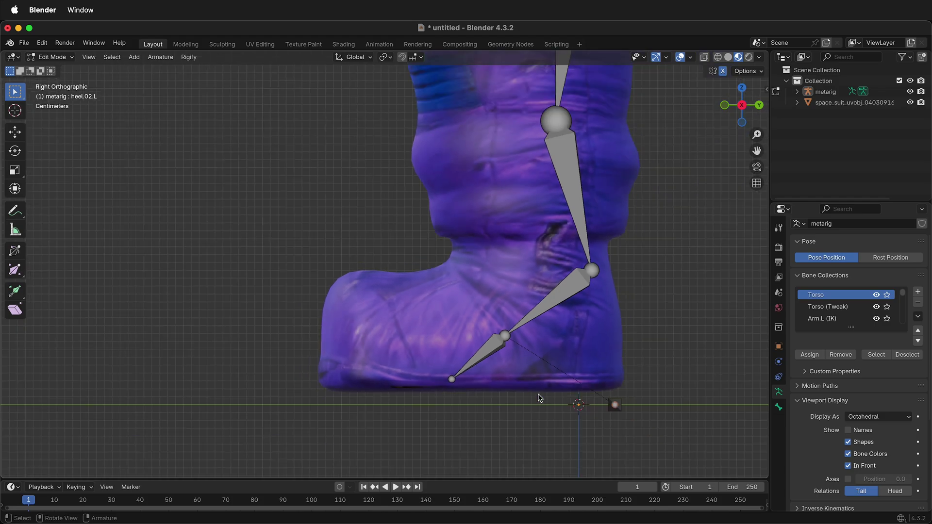
click(622, 407)
click(621, 410)
key(g)
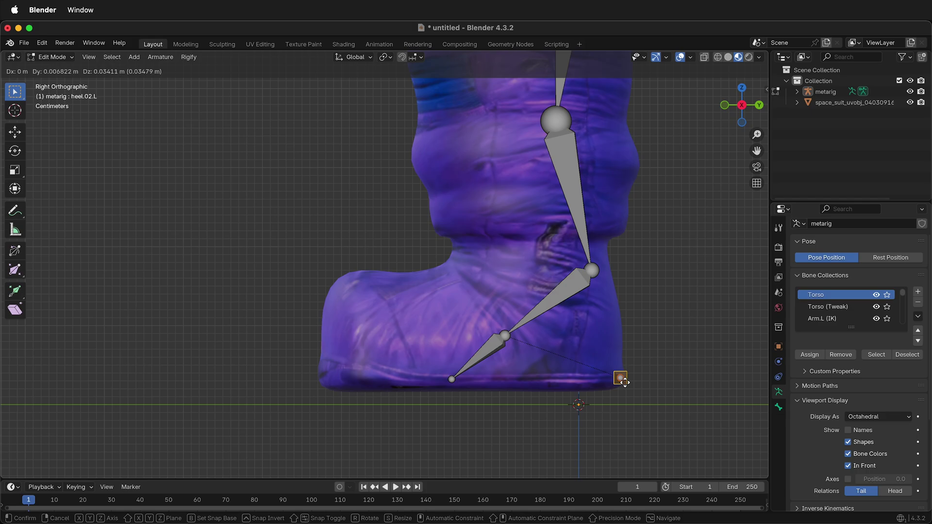
click(626, 382)
Step: Move the left toe tip forward to the front of the boot, and lower the foot-toe joint forward toward the sole
click(451, 380)
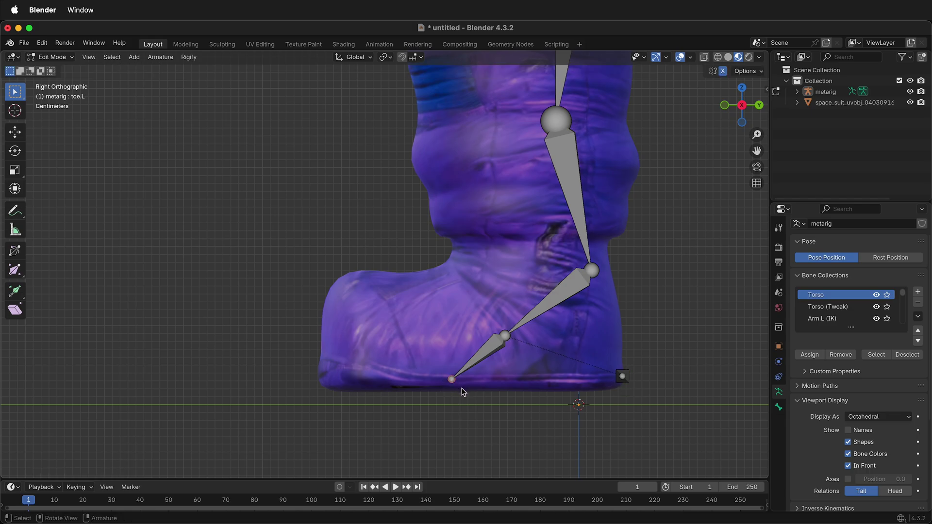
key(g)
click(347, 384)
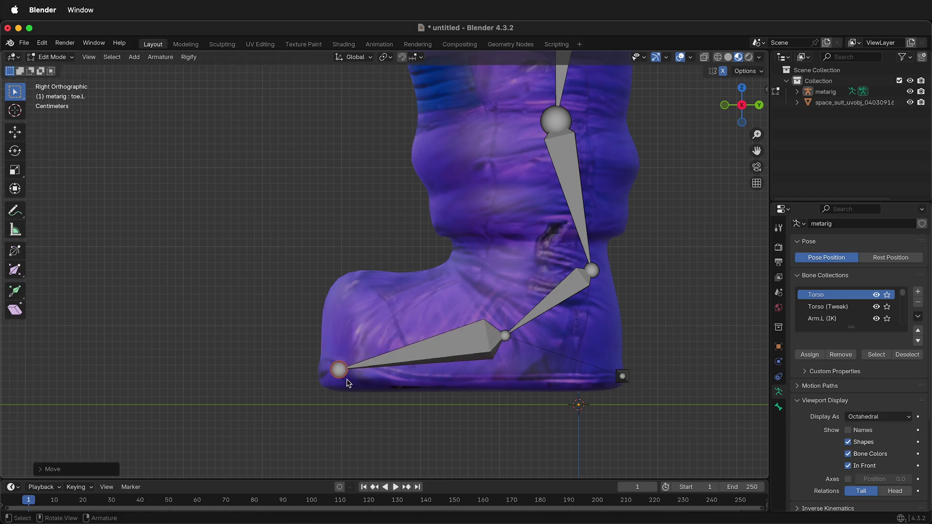
click(507, 334)
key(g)
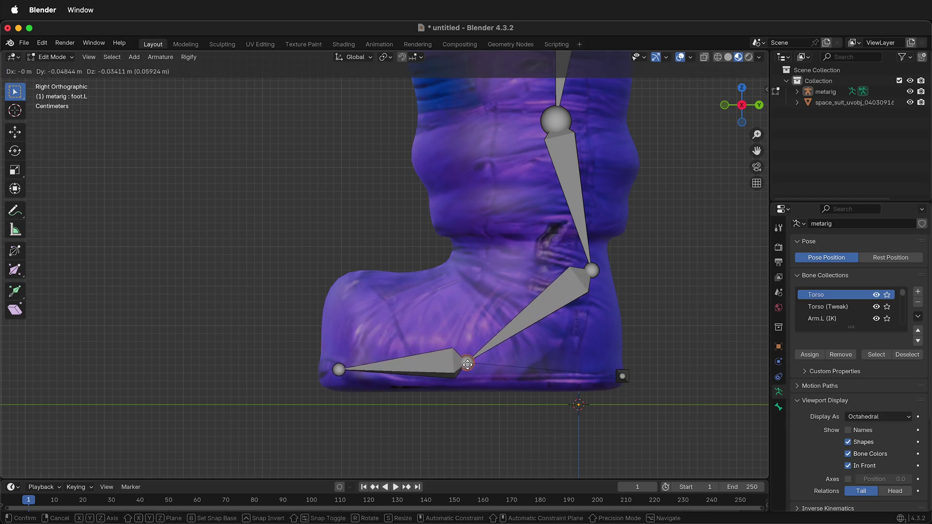
click(459, 365)
Step: Move the left ankle joint forward and slightly up to the middle of the boot's ankle in side view
click(592, 271)
key(g)
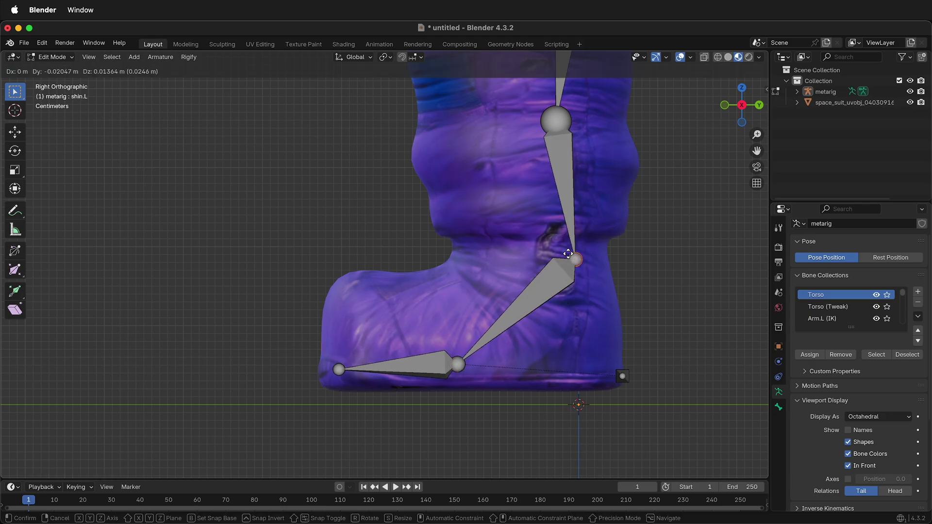
click(549, 253)
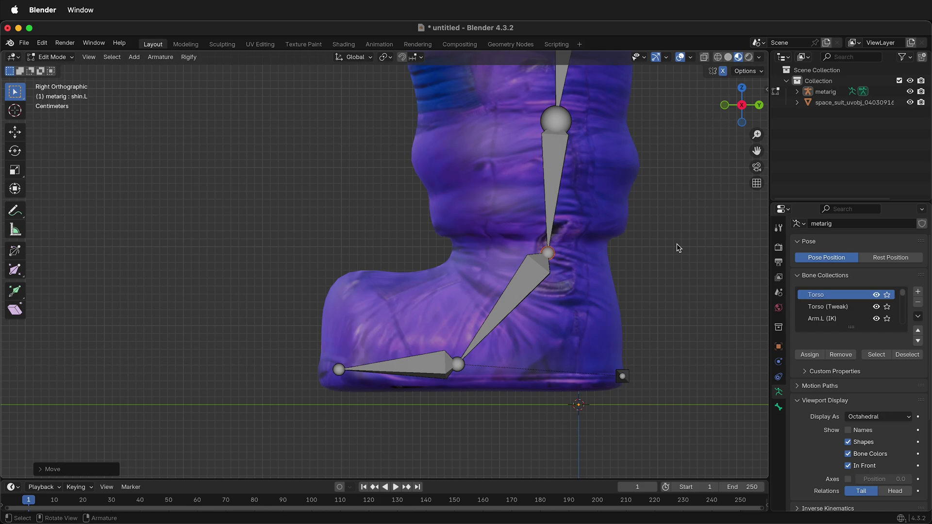
Step: Move the left knee joint forward and slightly up, level with the blue knee band, so the leg bends forward
scroll(669, 356, down, 3)
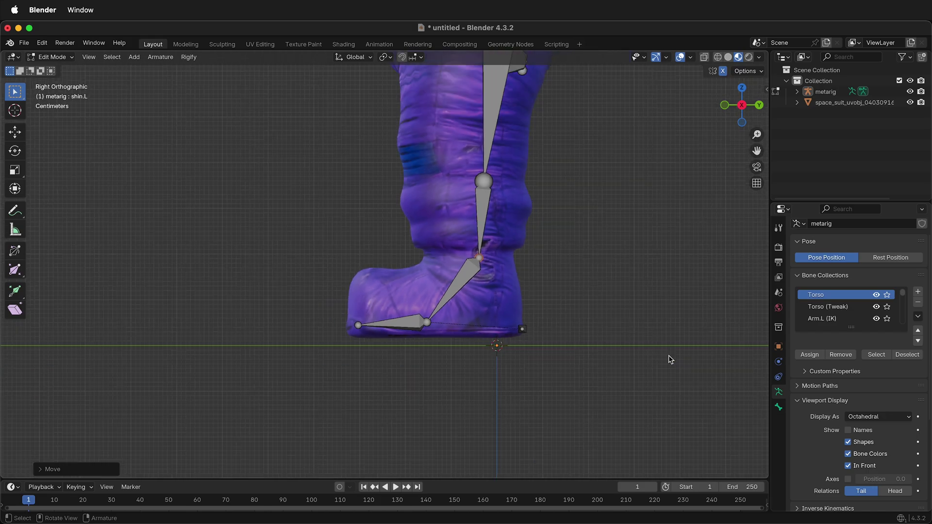
scroll(670, 359, down, 3)
click(441, 215)
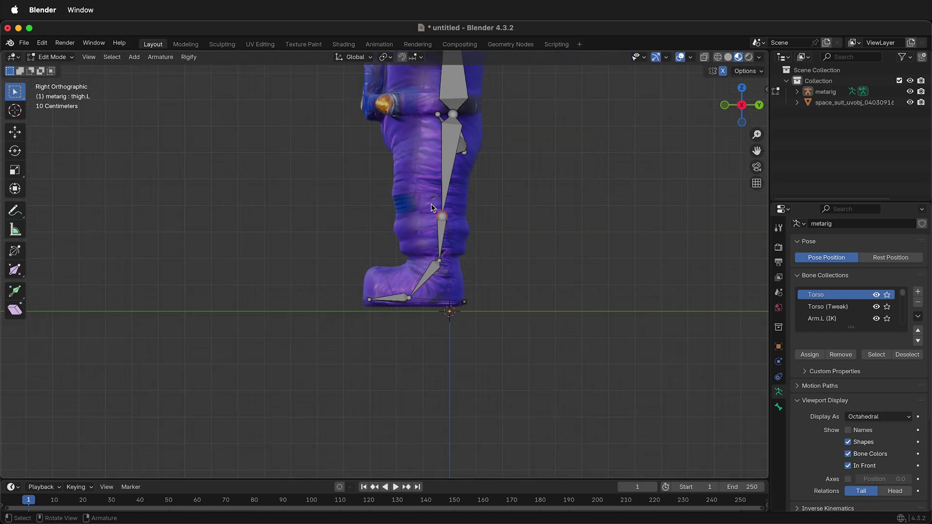
key(g)
click(407, 208)
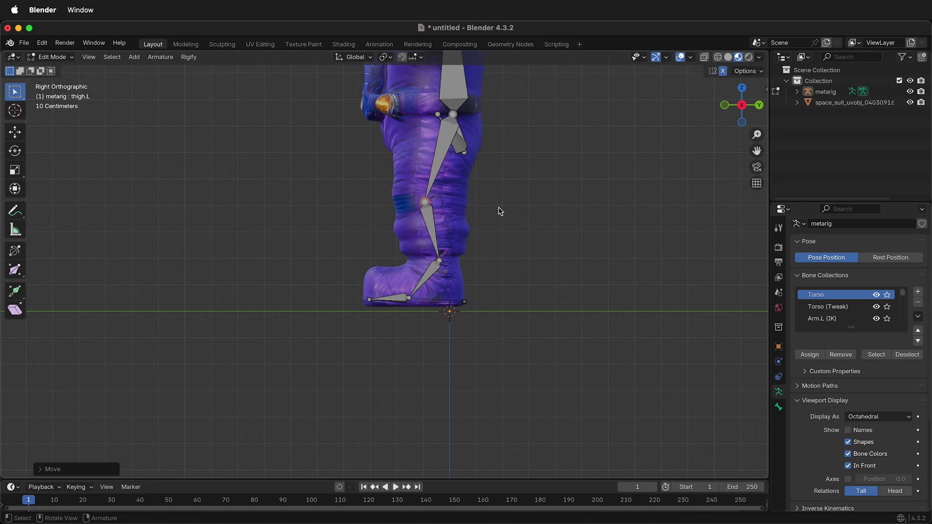
Step: From the front view, move the top joint of spine.001 down from the collar to just above the blue belly pack
scroll(590, 204, up, 1)
scroll(549, 111, down, 2)
shift+middle_drag(450, 191, 462, 285)
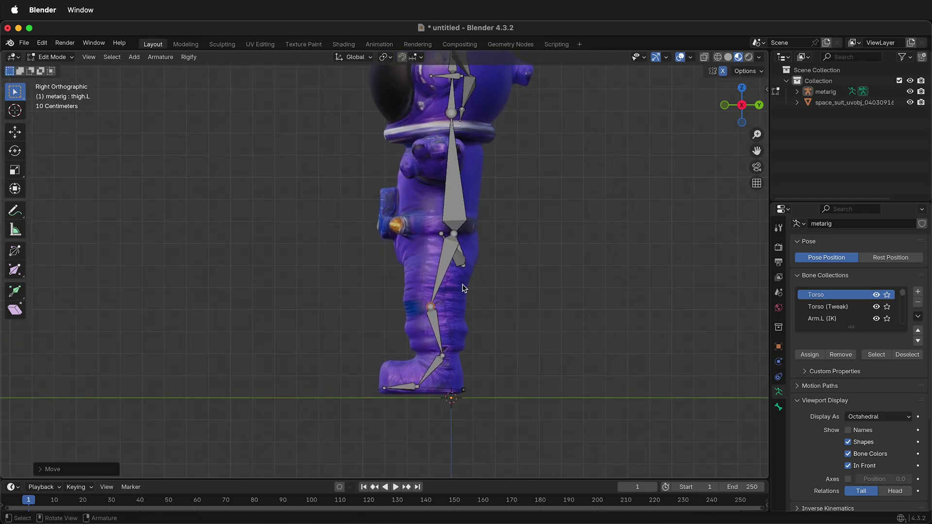
click(463, 260)
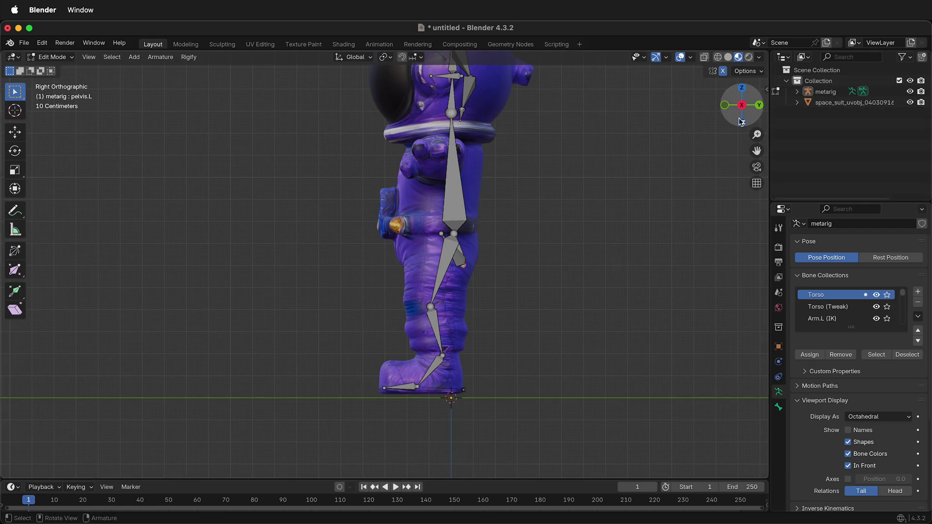
click(724, 105)
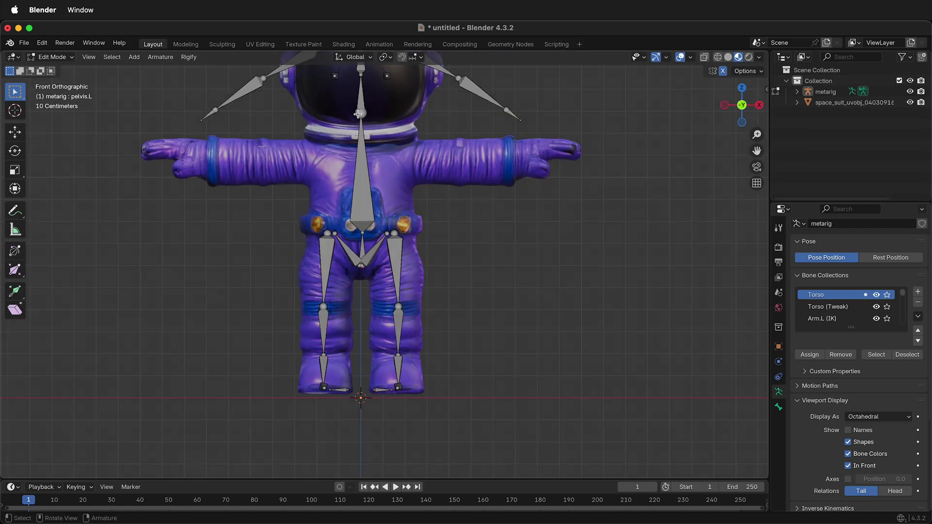
click(361, 113)
key(g)
click(366, 186)
Step: Select the left breast bone on the visor and move it down onto the upper chest
shift+middle_drag(397, 66, 428, 198)
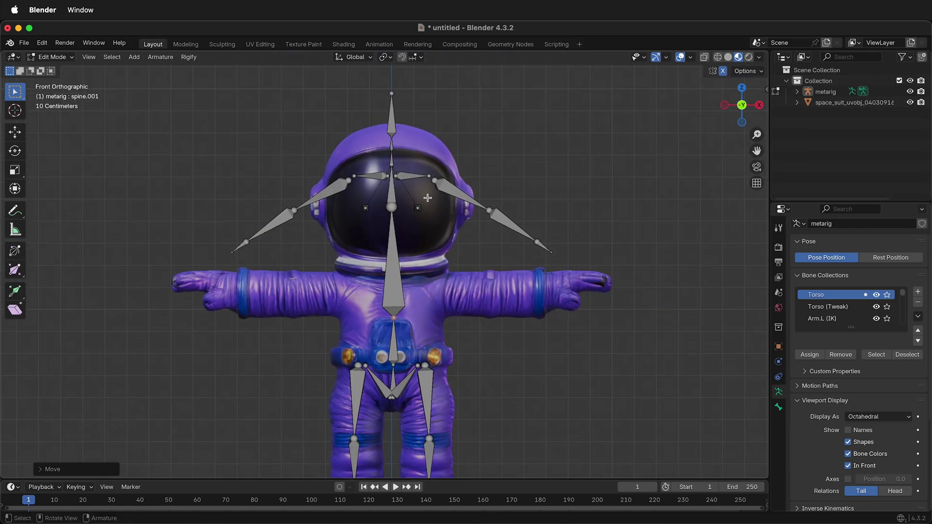
drag(410, 195, 435, 232)
key(g)
click(439, 326)
Step: Lower the top joint of spine.002 to the upper edge of the belly pack and the spine.001 top joint into the pack
click(393, 206)
key(g)
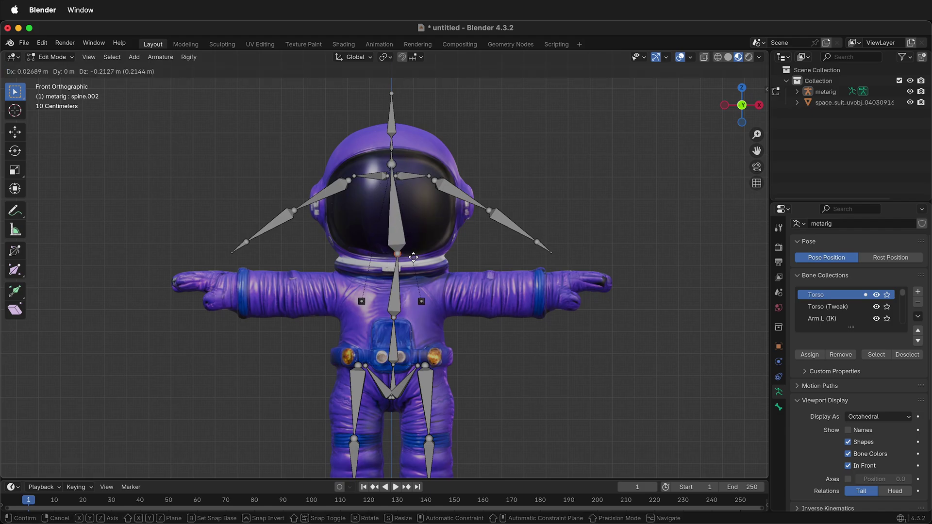
click(392, 313)
key(g)
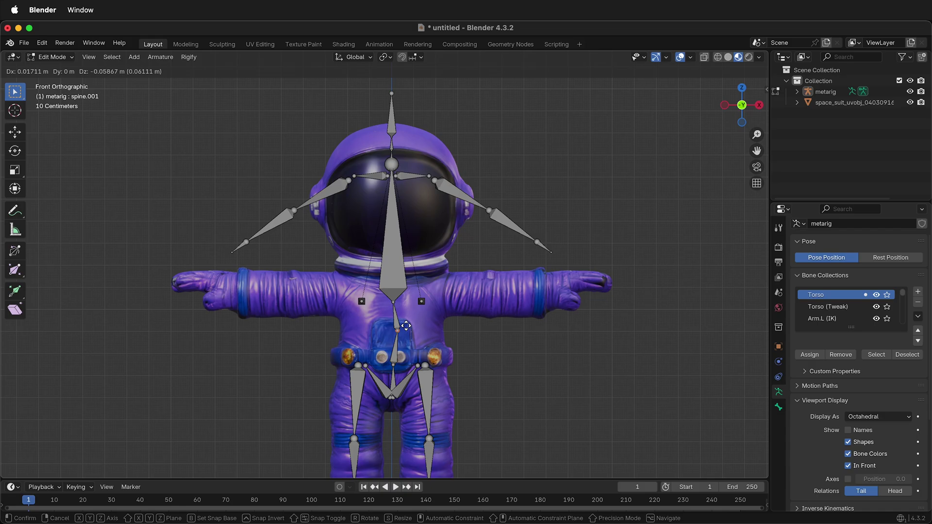
click(402, 336)
click(390, 307)
key(g)
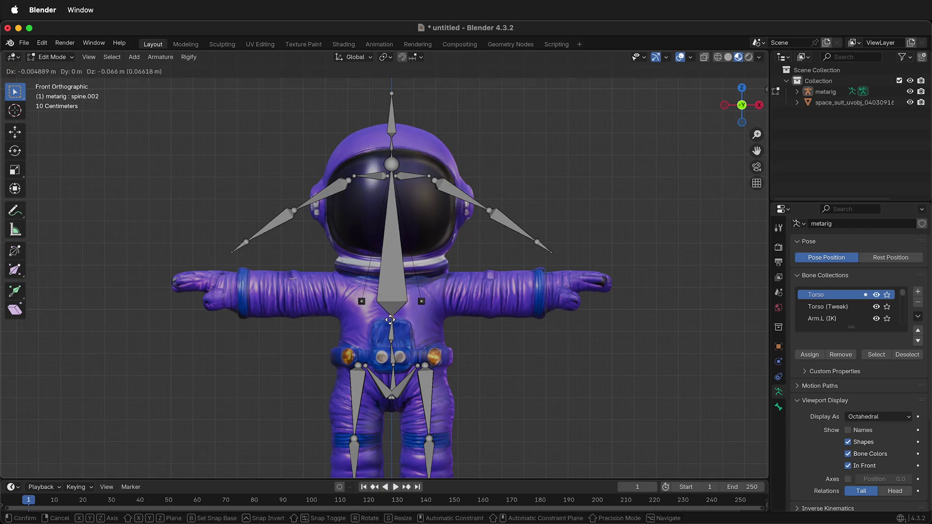
click(389, 307)
Step: Move the left hand bone down into the glove's wrist, and the left elbow joint down into the middle of the sleeve
drag(536, 223, 579, 278)
key(g)
click(595, 323)
drag(476, 189, 502, 228)
key(g)
click(508, 302)
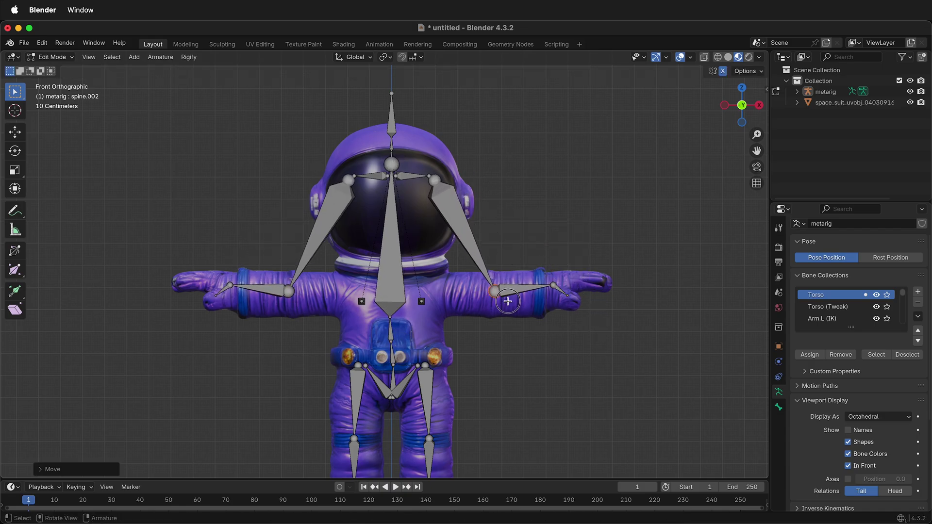
Step: Move the joints between the left shoulder and upper arm down to where the sleeve meets the torso
drag(419, 162, 469, 214)
key(g)
click(490, 326)
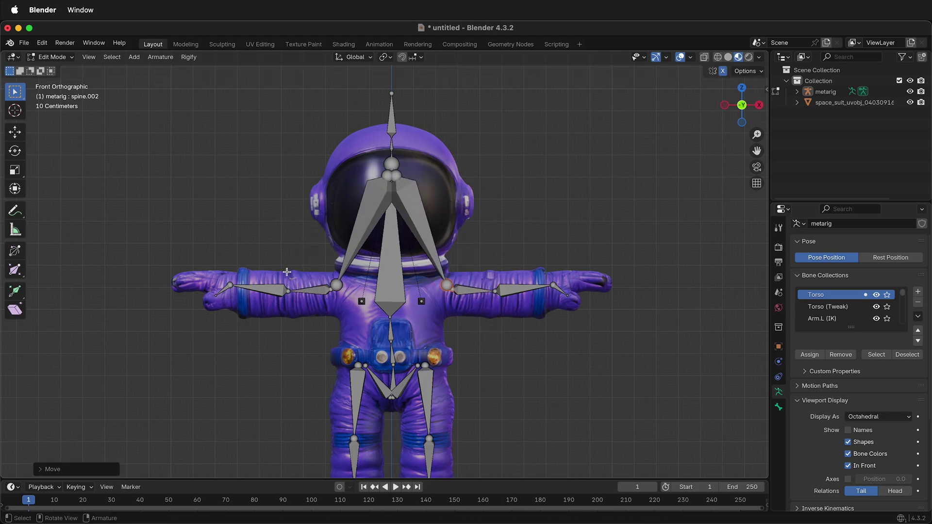
Step: Move the tip of the left hand bone outward and up to the glove's fingertips
click(577, 299)
key(g)
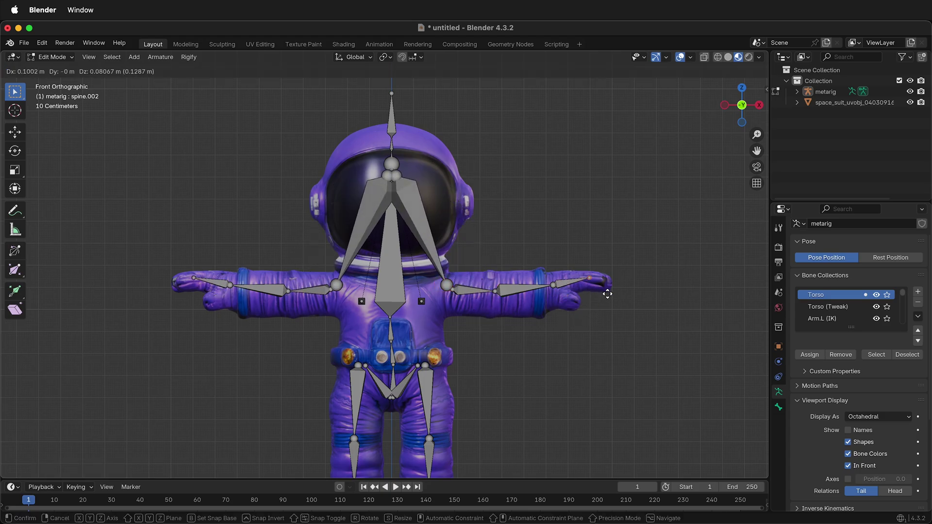
click(619, 294)
Step: Nudge the left shoulder bone outward, and move its inner end down to the upper chest just below the helmet collar
click(411, 206)
key(g)
click(417, 209)
click(402, 180)
key(g)
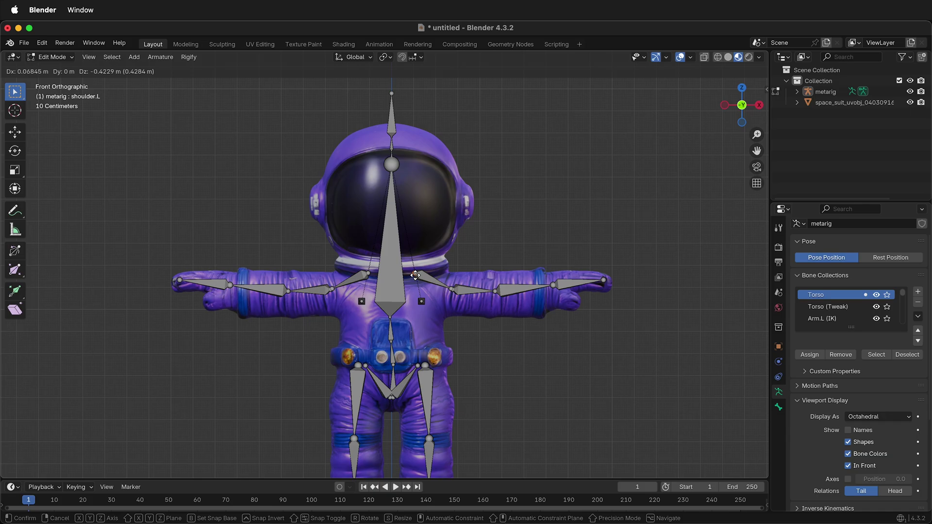
click(418, 282)
Step: Move the top joint of spine.003 down from the helmet to the clasp at the centre of the collar
click(391, 165)
key(g)
click(398, 257)
scroll(412, 259, up, 4)
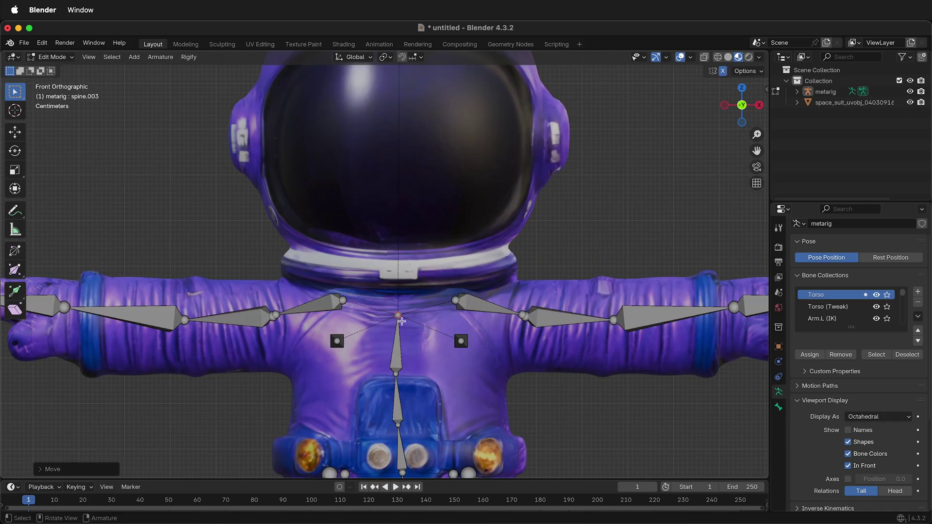
key(g)
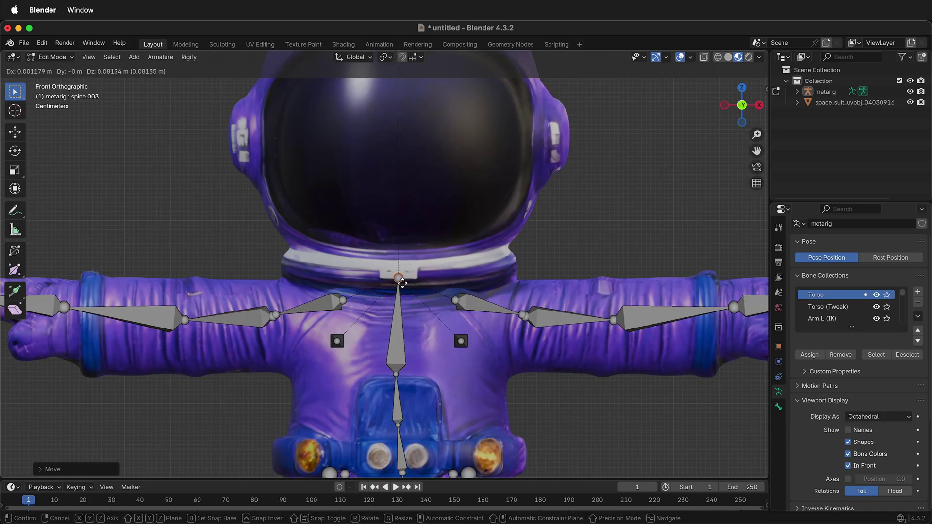
click(402, 288)
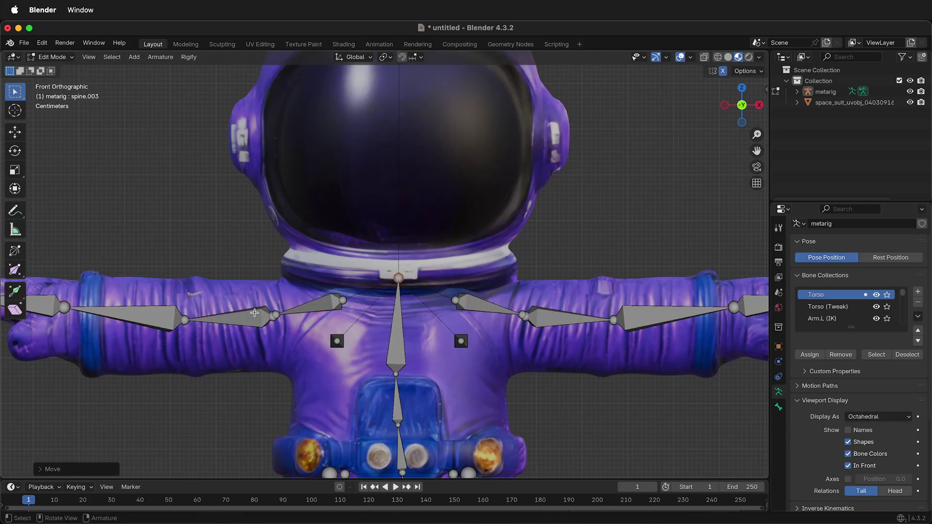
Step: Open the bone properties and inspect the transform values of spine.002 and spine.003
click(779, 407)
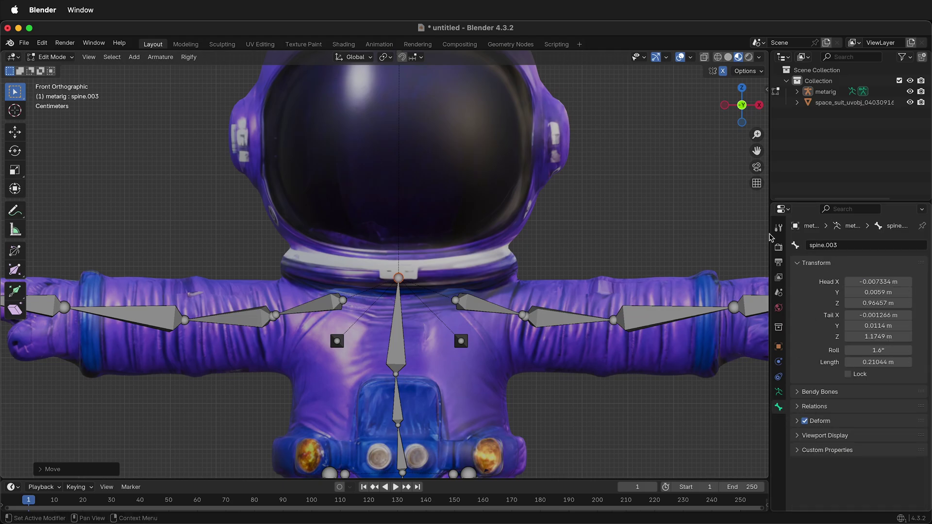
click(393, 377)
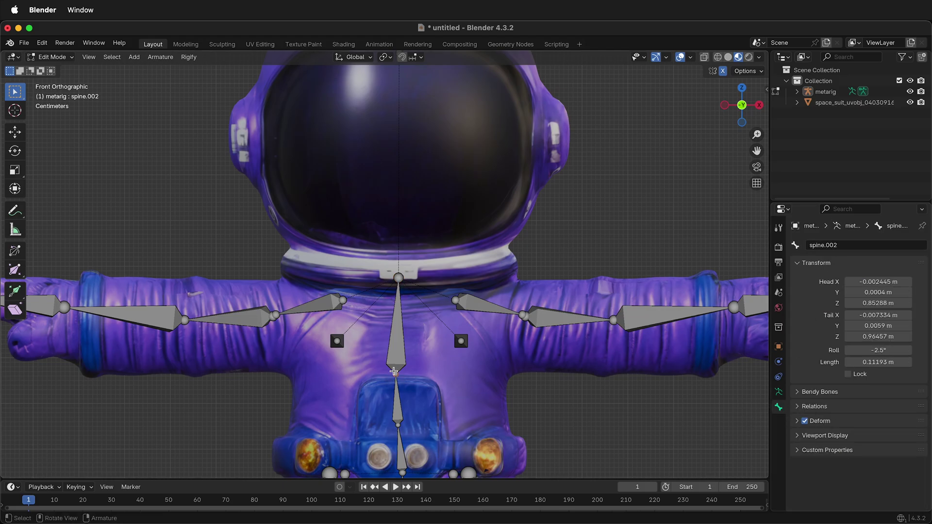
click(399, 280)
scroll(416, 360, up, 2)
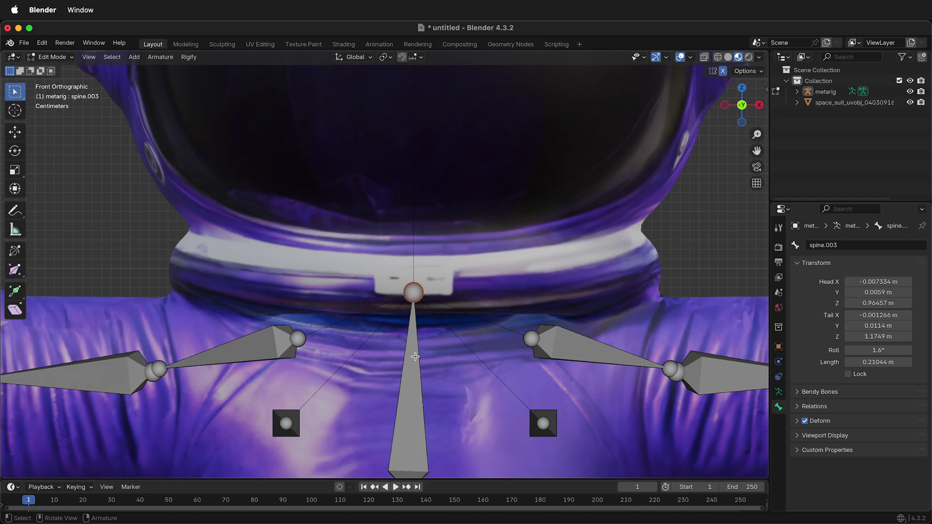
scroll(416, 231, down, 4)
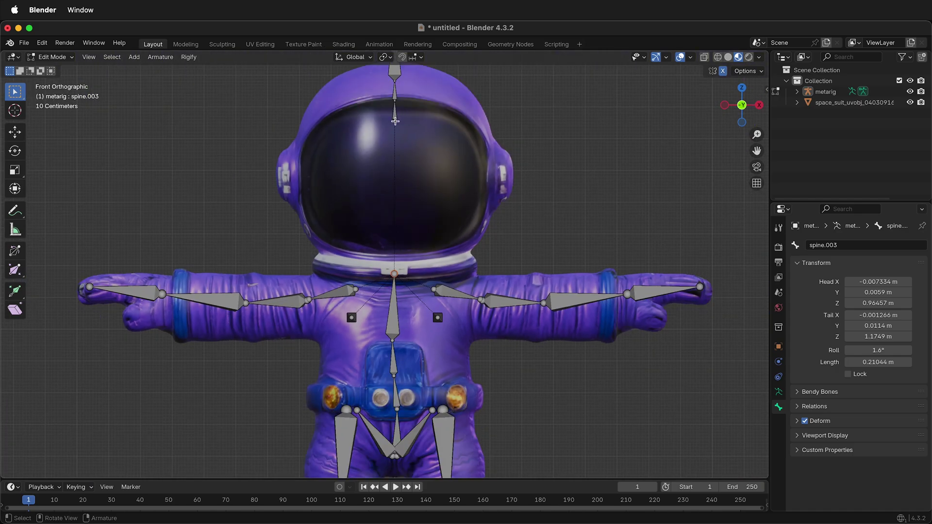
Step: Move the neck bone spine.004 down from the upper visor to just above the helmet collar
click(395, 116)
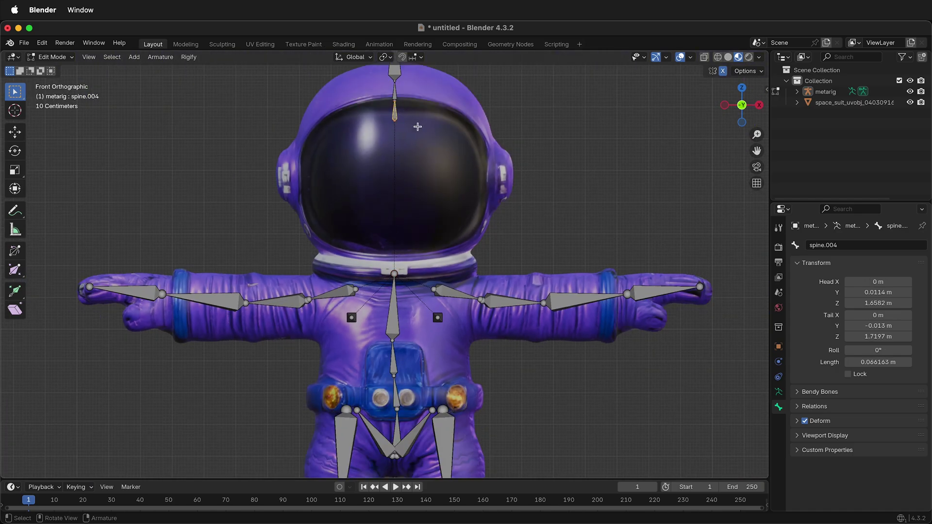
key(g)
click(417, 268)
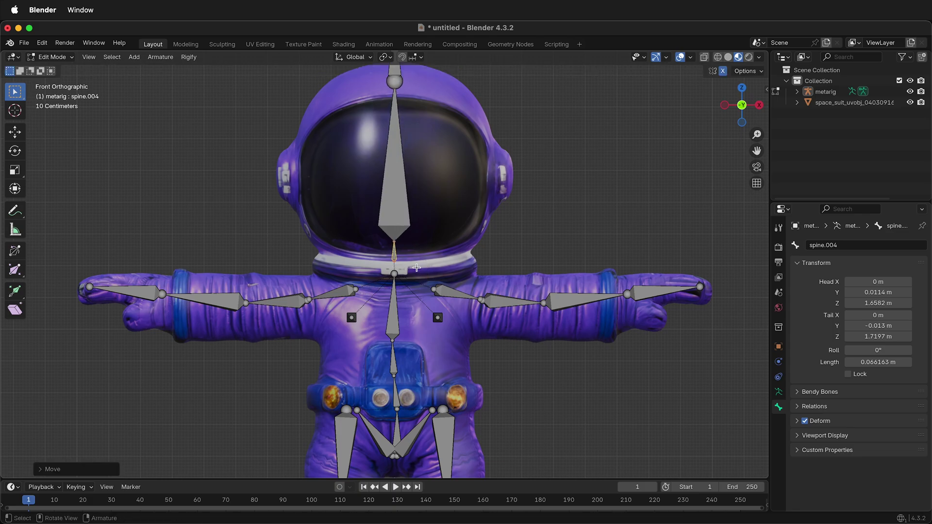
Step: Move the lower joint of spine.004 down onto the top joint of spine.003 at the collar clasp
scroll(416, 268, up, 4)
key(g)
click(430, 249)
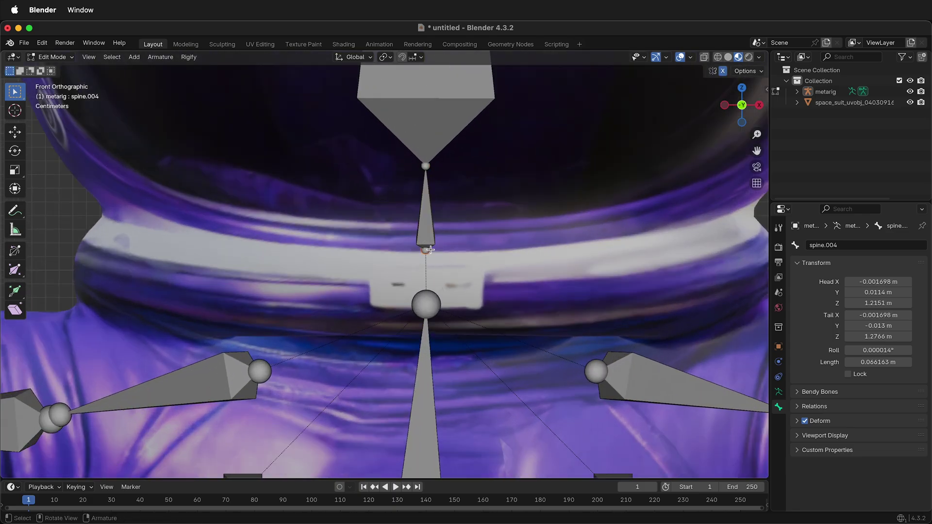
key(g)
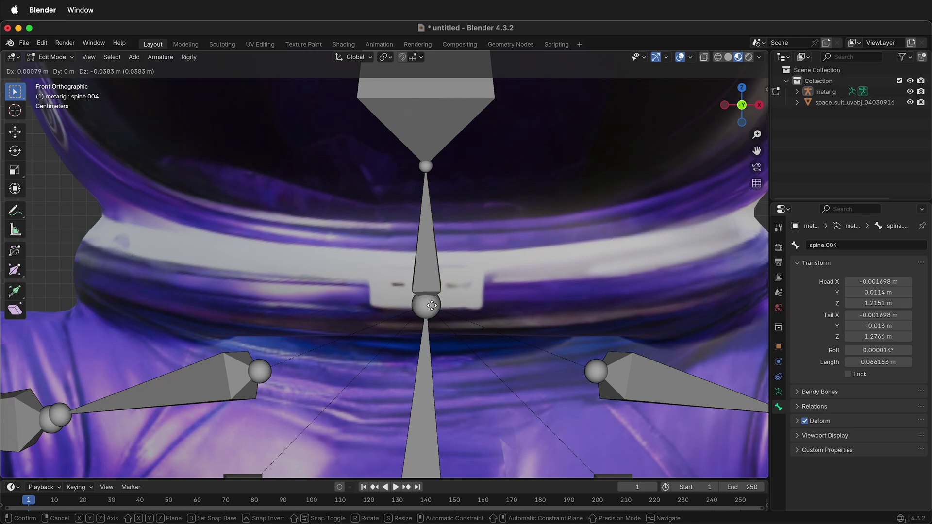
click(474, 275)
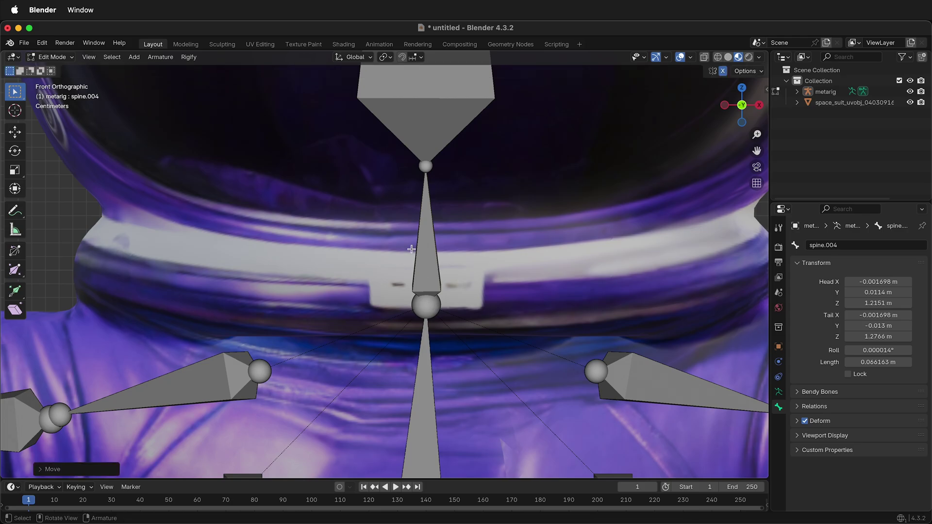
Step: Lower the top joint of the head bone spine.006 by about 0.22 m to just inside the crown of the helmet
scroll(414, 253, down, 6)
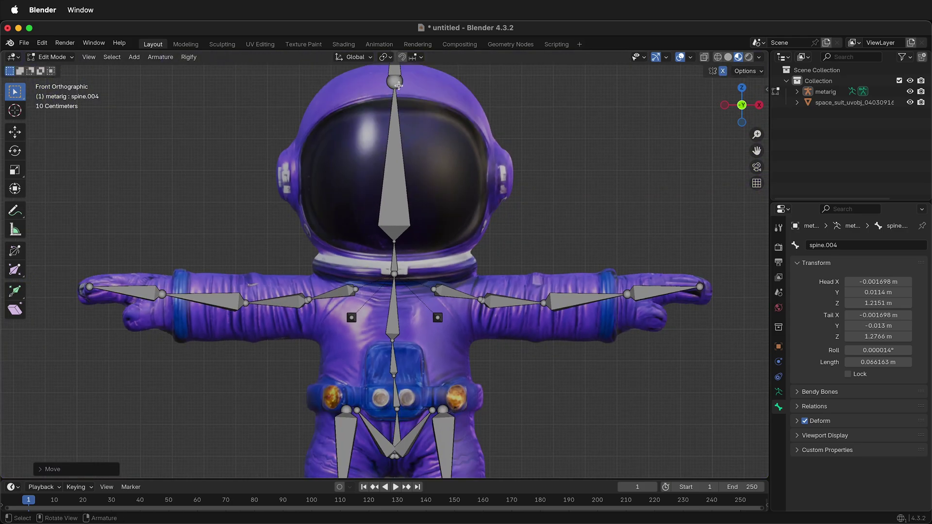
click(398, 85)
key(e)
scroll(393, 82, down, 3)
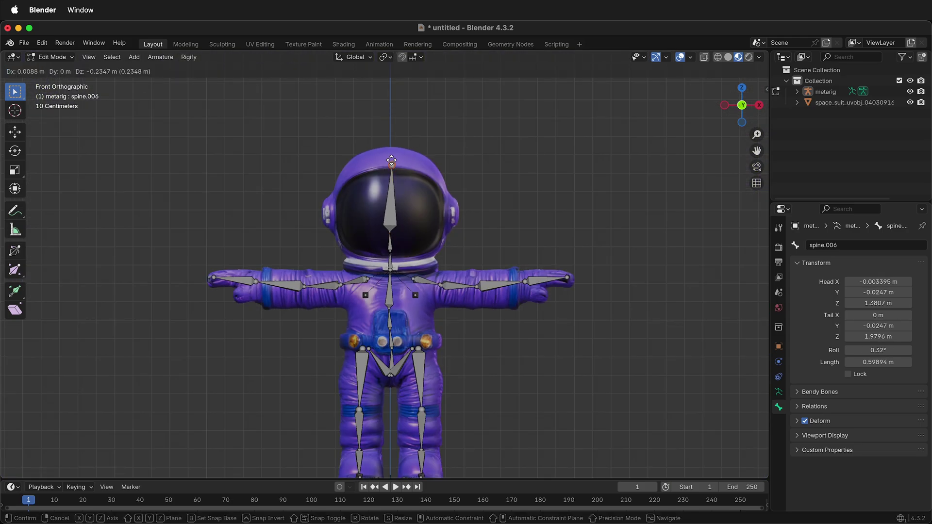
click(391, 160)
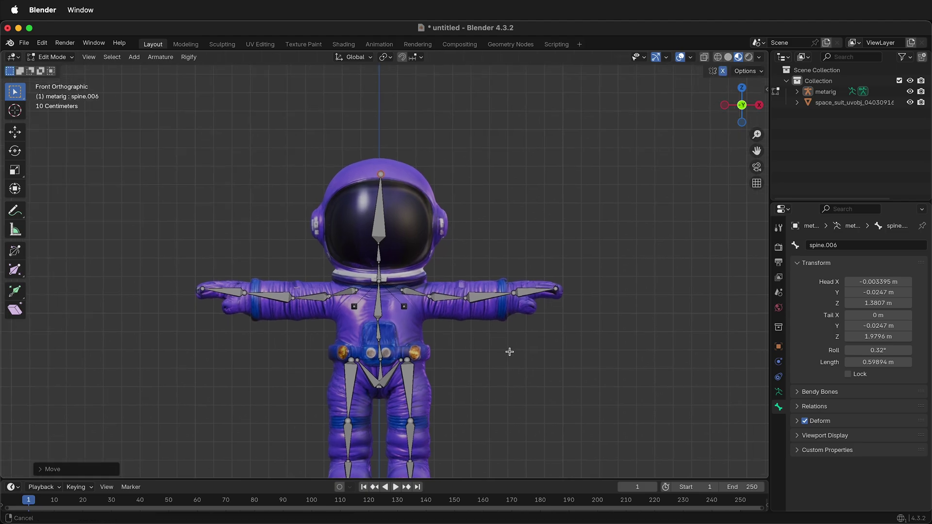
Step: In the top view, move the left arm's shoulder, elbow and wrist joints forward to the centre line of the sleeve
middle_drag(509, 351, 515, 254)
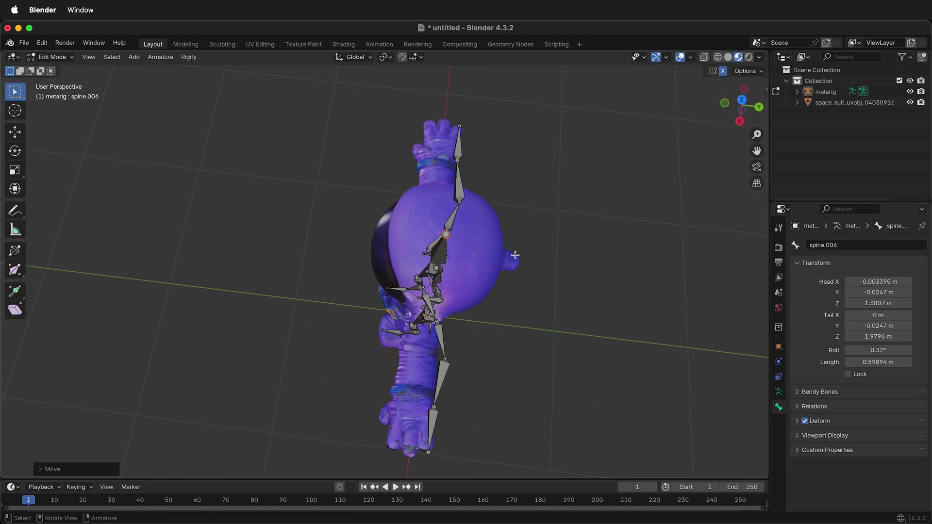
click(741, 99)
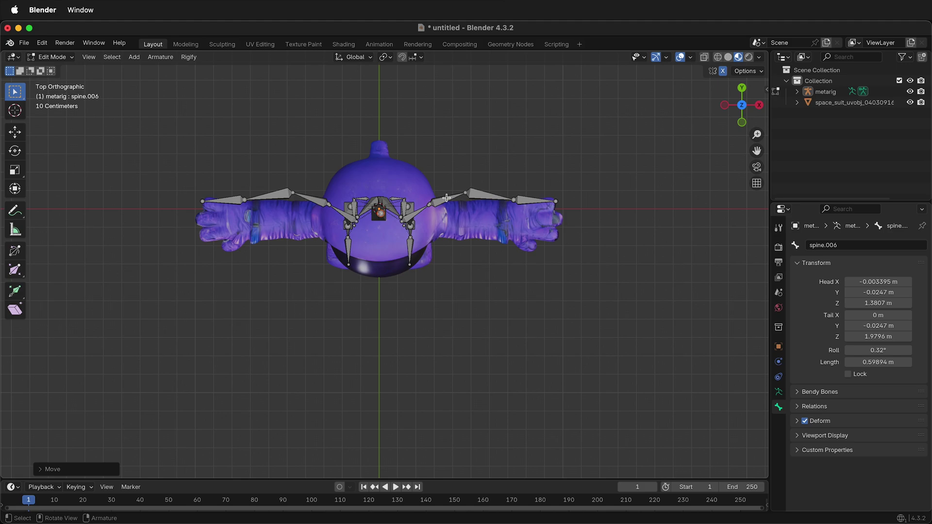
scroll(458, 191, up, 3)
drag(459, 157, 485, 184)
key(g)
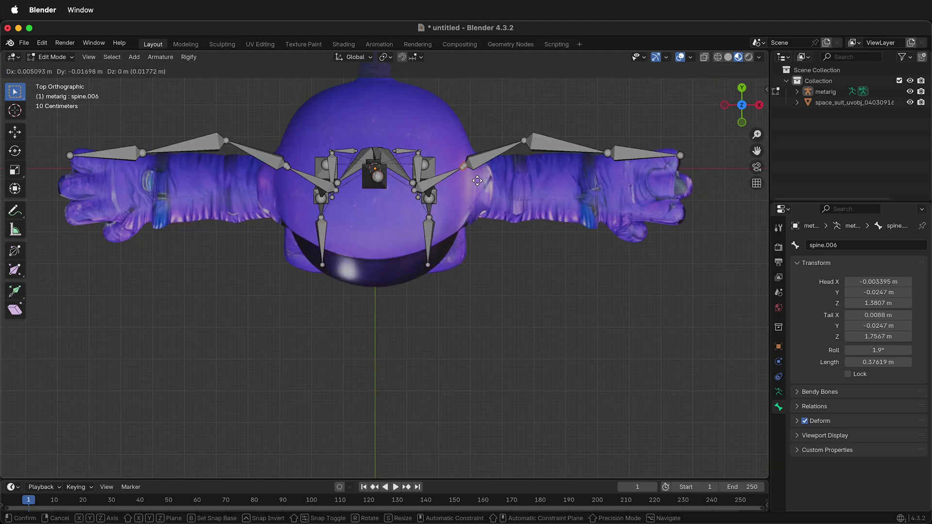
click(492, 211)
key(super+z)
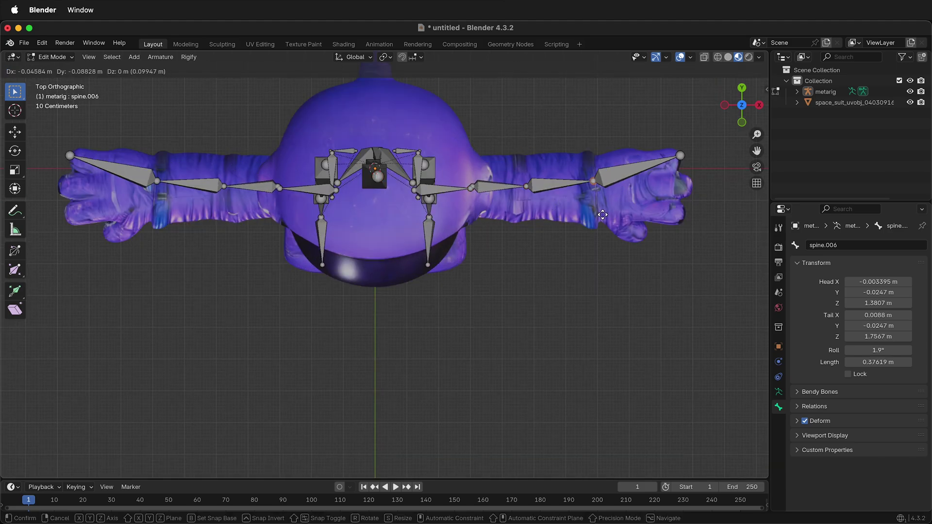
Step: Move the tip of the left hand bone forward to the middle of the glove, in line with the arm
drag(664, 132, 714, 197)
key(g)
click(711, 231)
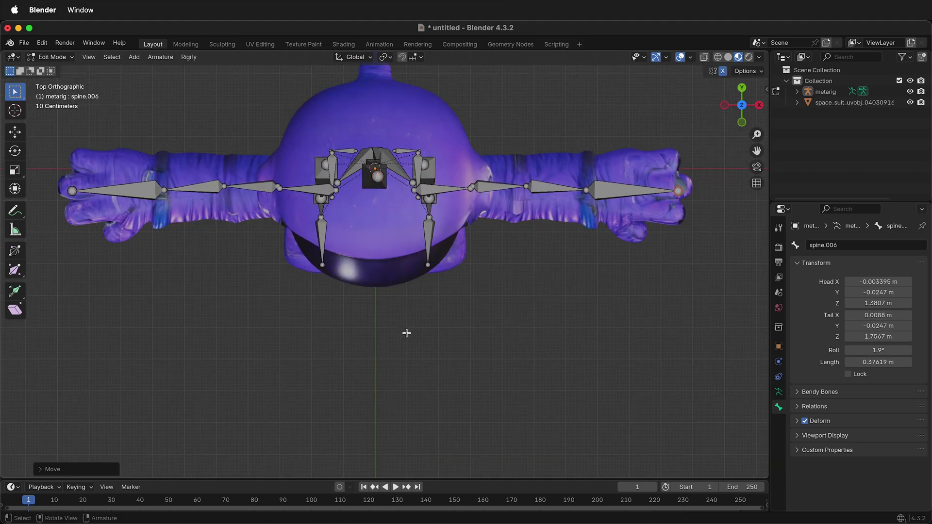
Step: Set the snap base to Median and the snap target to Volume
middle_drag(425, 345, 494, 264)
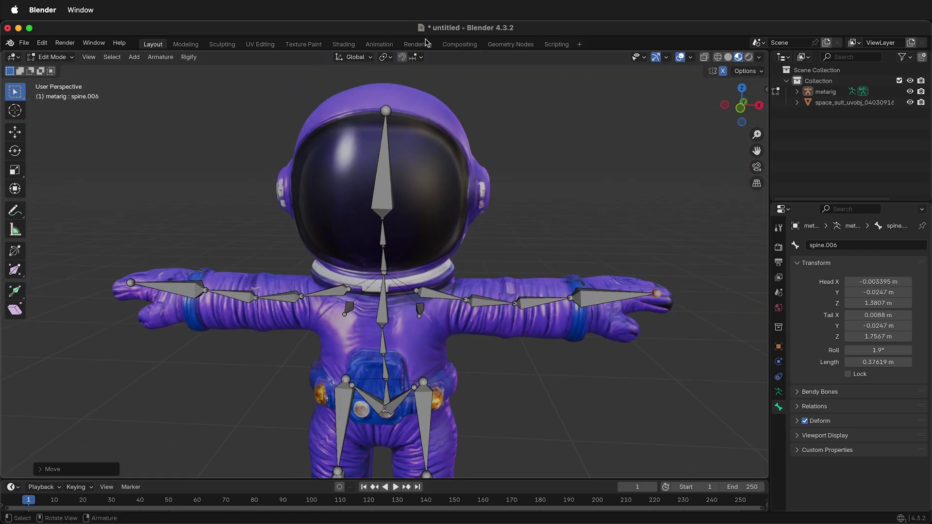
click(421, 57)
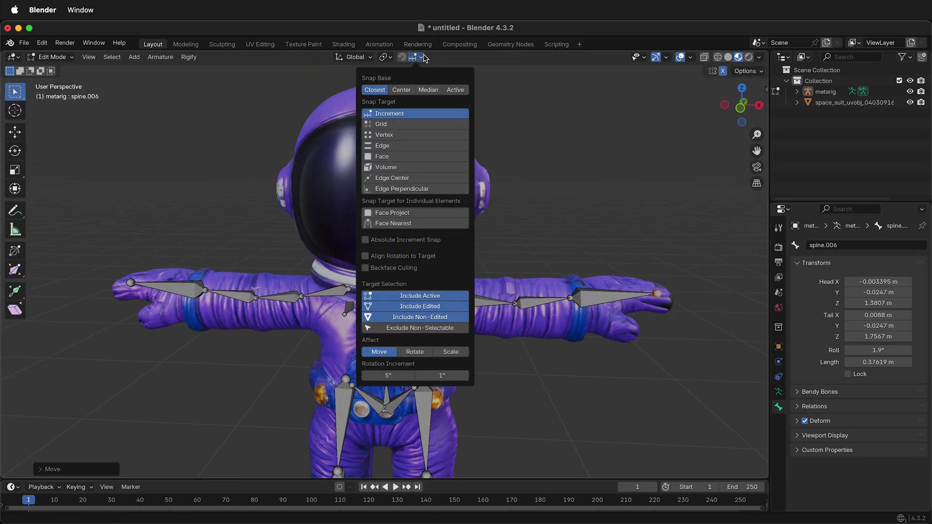
click(427, 89)
click(400, 167)
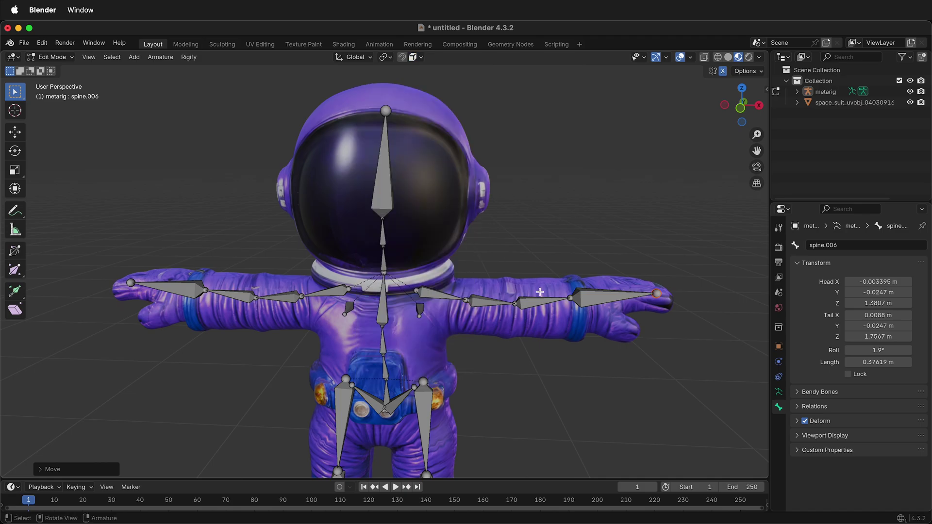
Step: Reposition the left wrist joint inside the arm at the blue cuff, adjusting it from the front and from the side
key(g)
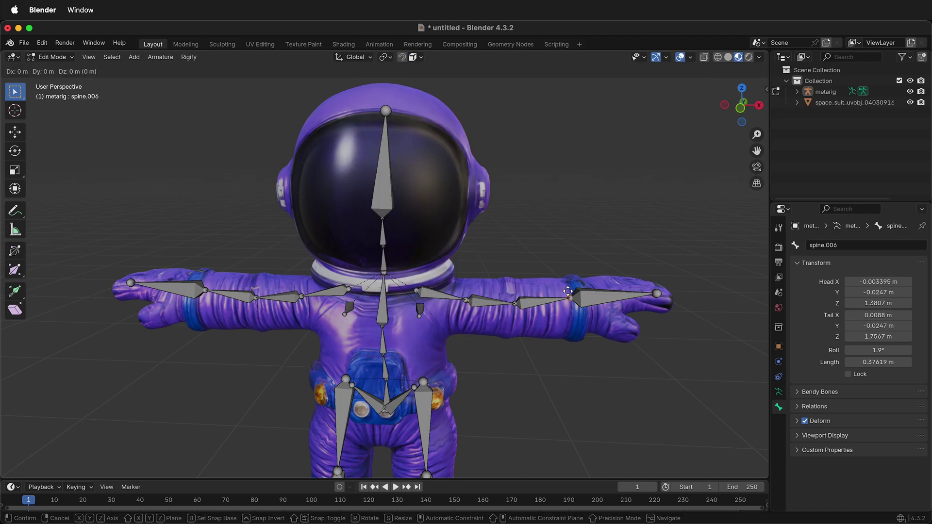
mouse_move(576, 307)
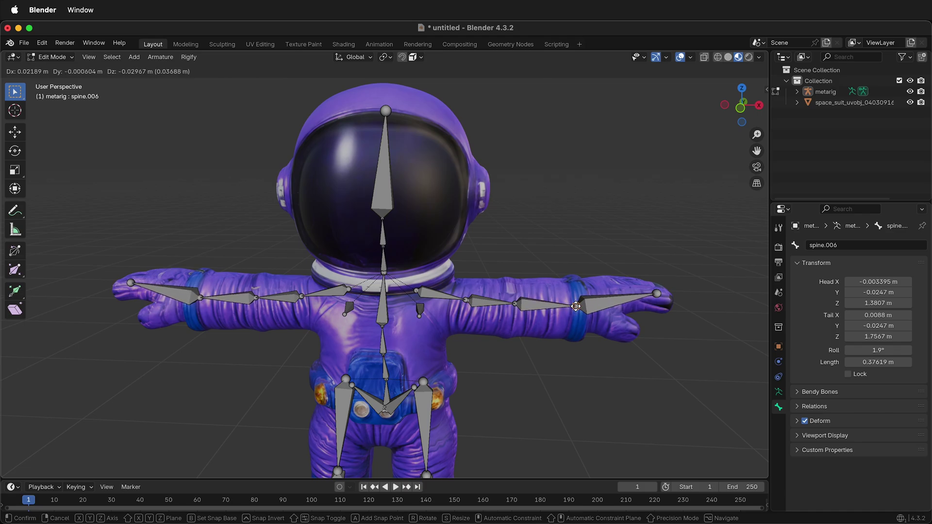
click(575, 306)
middle_drag(576, 306, 576, 420)
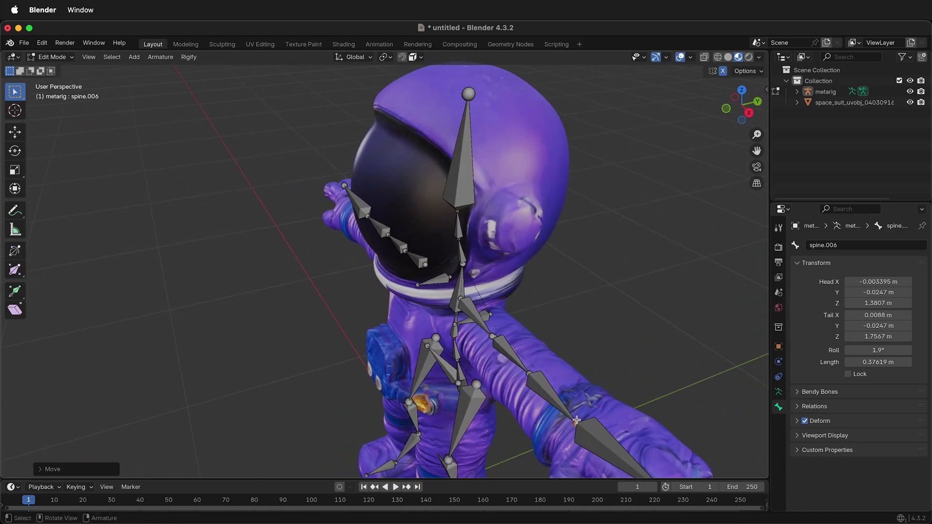
key(g)
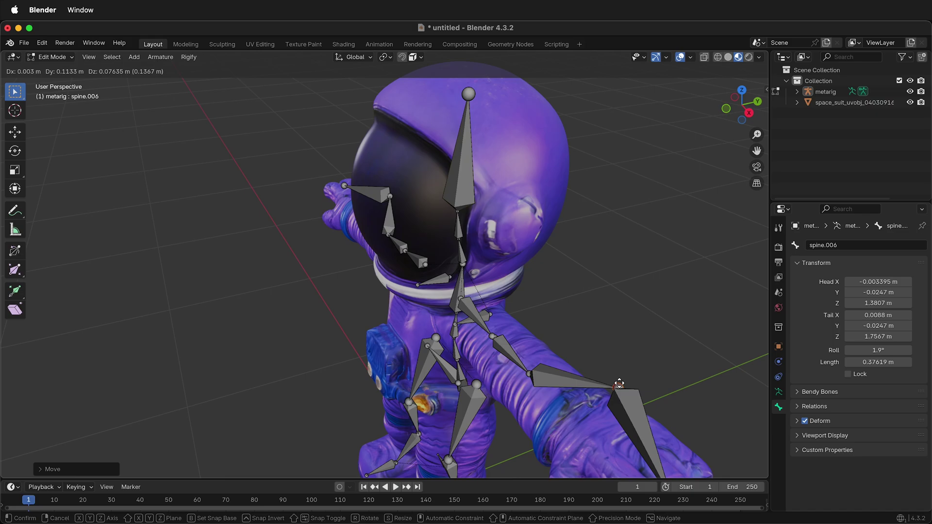
click(579, 407)
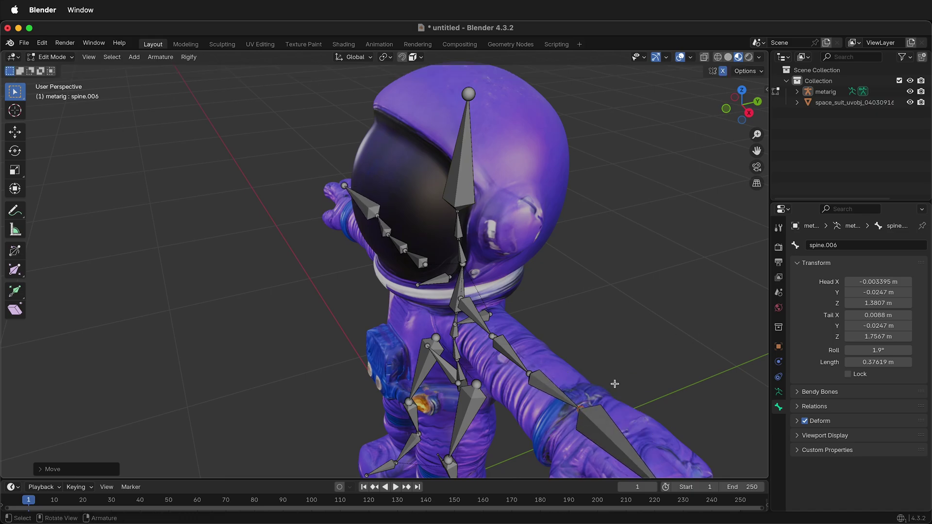
Step: Switch to Object Mode and generate the Rigify rig from the meta-rig's armature data
middle_drag(488, 278, 364, 398)
scroll(420, 243, up, 4)
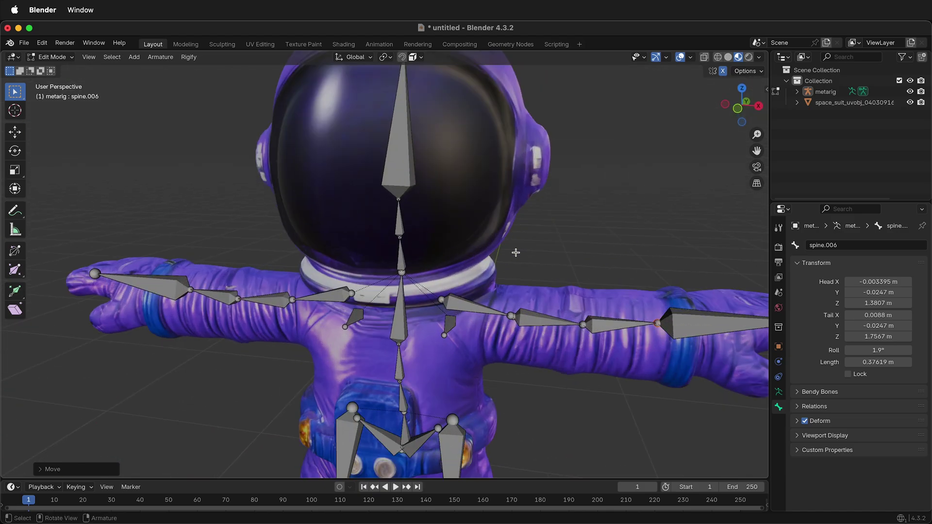
scroll(417, 272, up, 2)
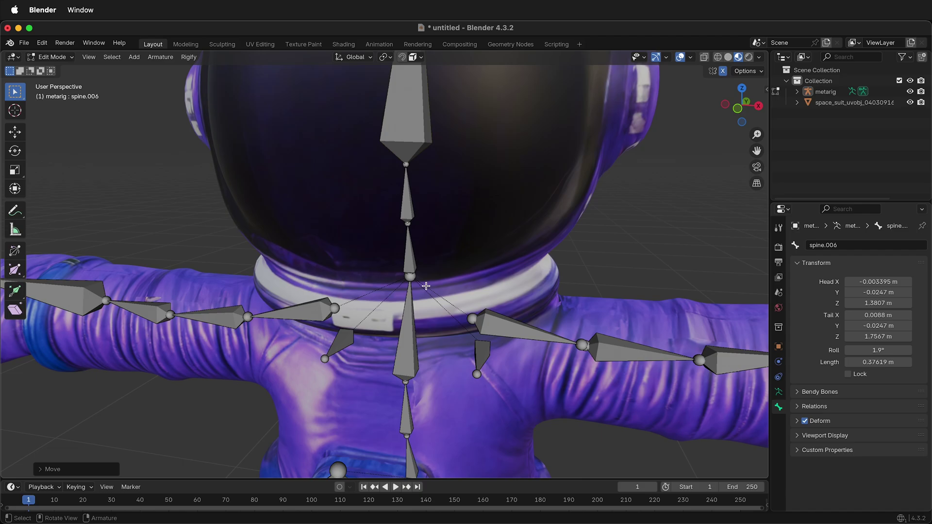
click(52, 57)
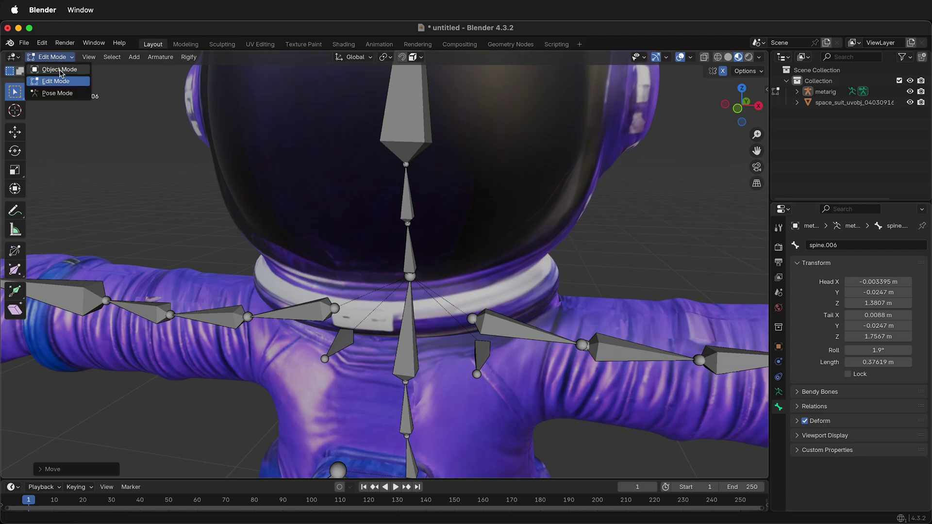
click(52, 64)
click(779, 392)
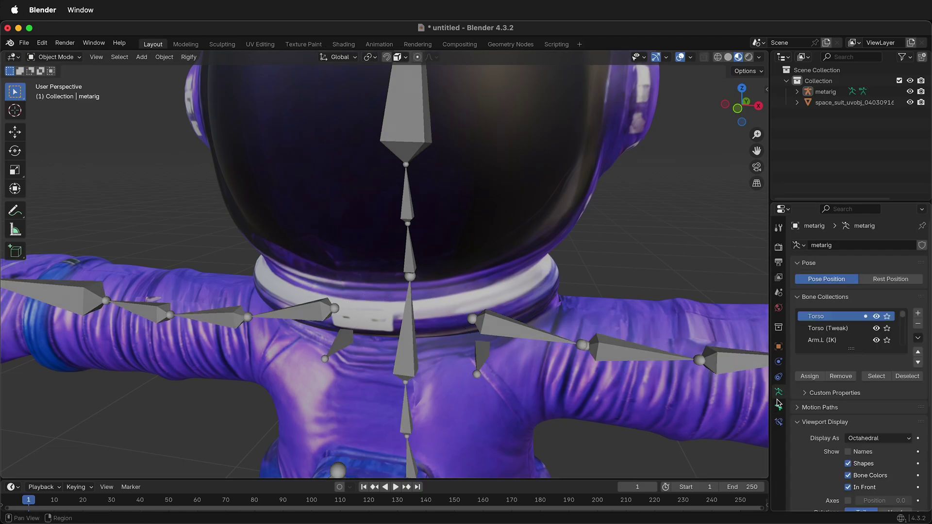
scroll(837, 455, down, 3)
scroll(840, 456, down, 5)
click(864, 434)
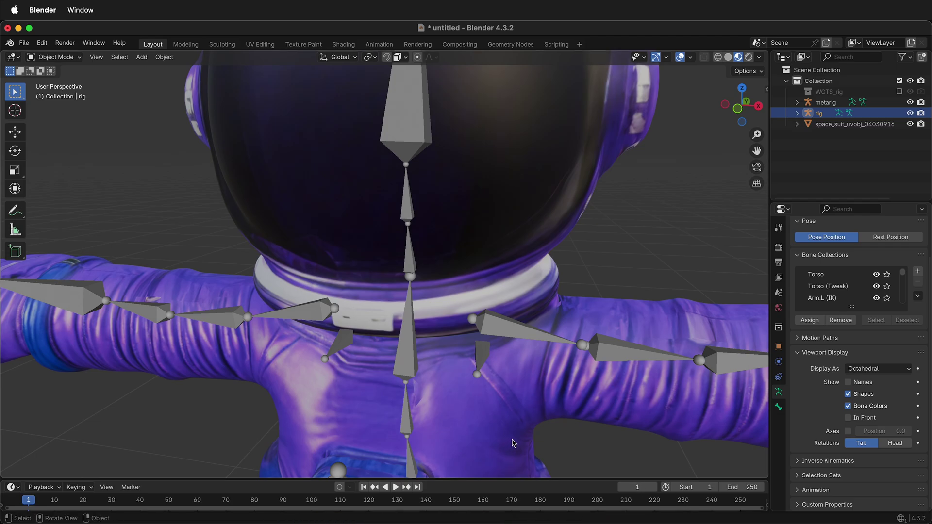
Step: Put the meta-rig back in Edit Mode and move the top joint of spine.003 down into the white collar band
click(411, 280)
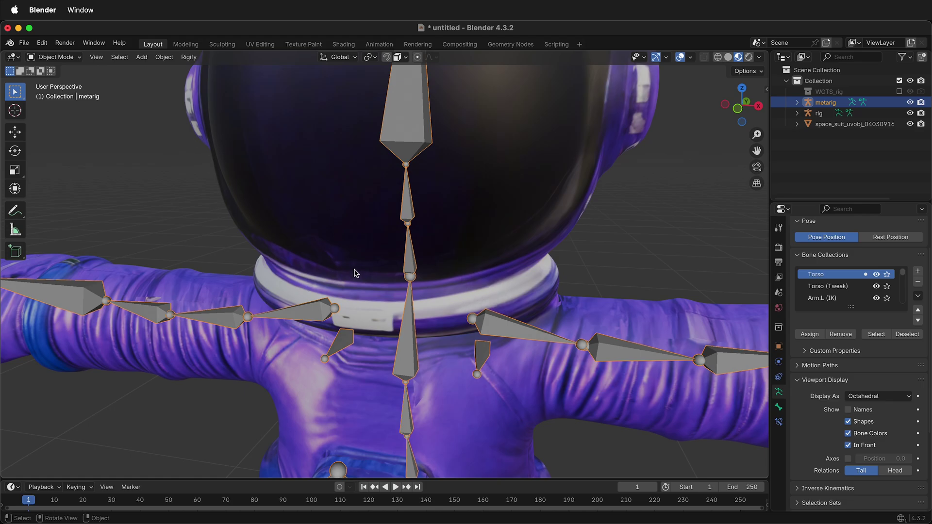
key(Tab)
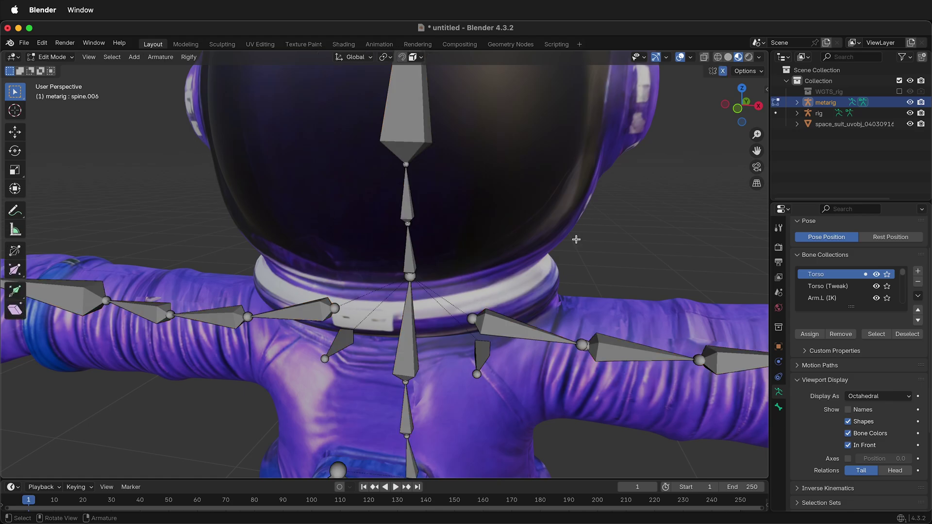
click(779, 406)
click(408, 263)
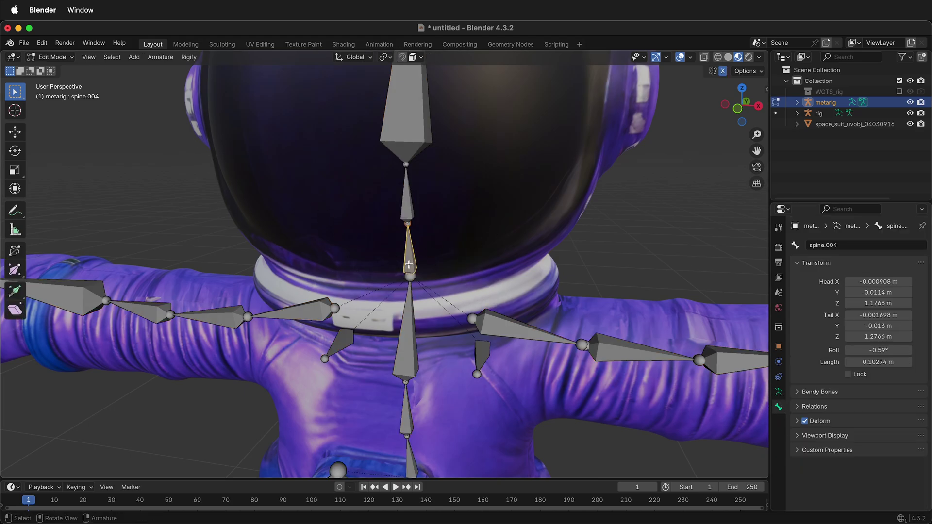
click(412, 277)
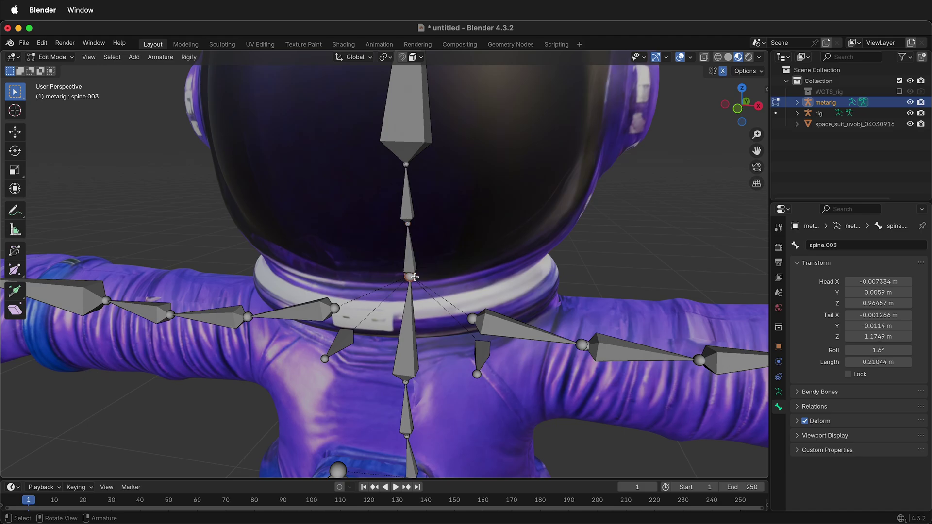
key(g)
click(415, 296)
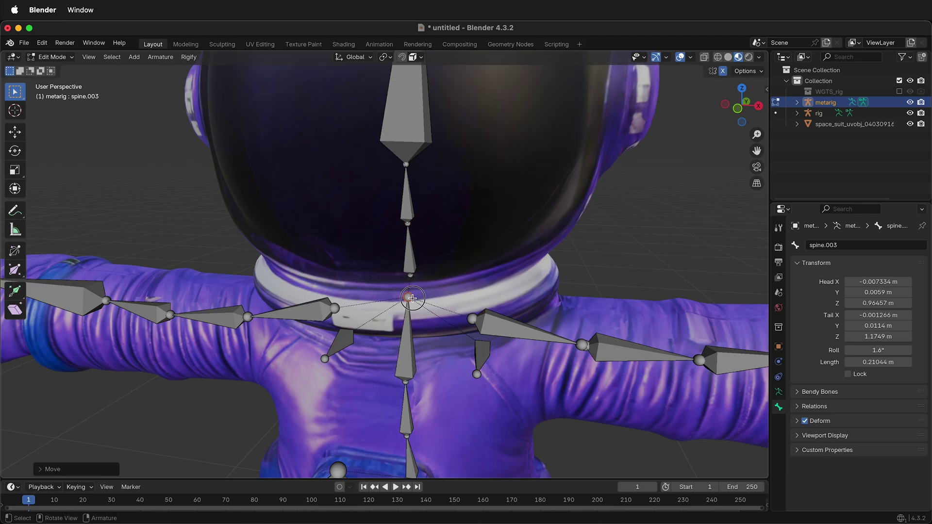
Step: Snap the 3D cursor to the top joint of spine.003 and snap the lower joint of spine.004 to the cursor
scroll(413, 328, up, 2)
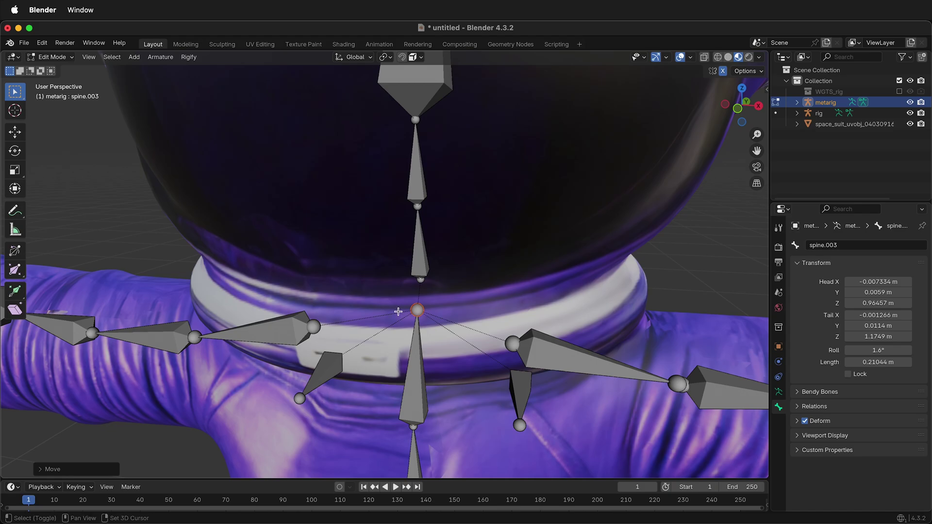
key(shift+s)
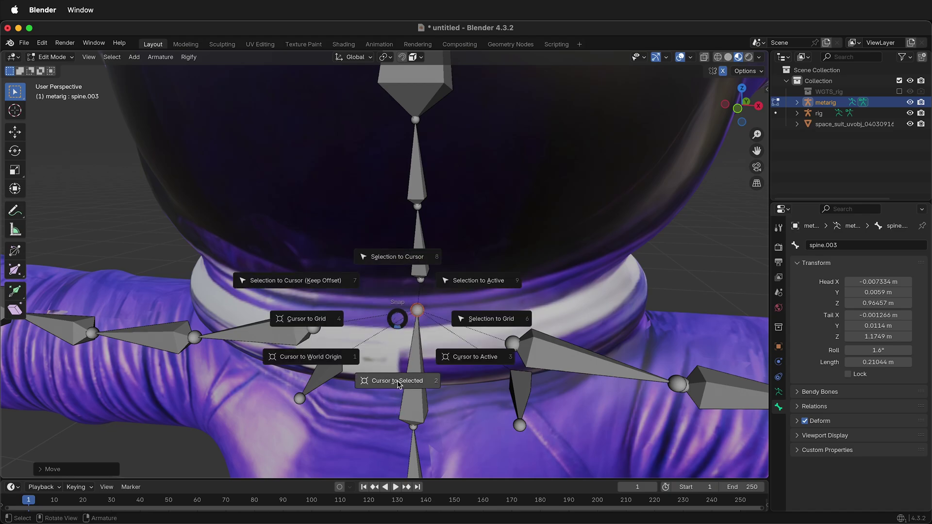
click(397, 380)
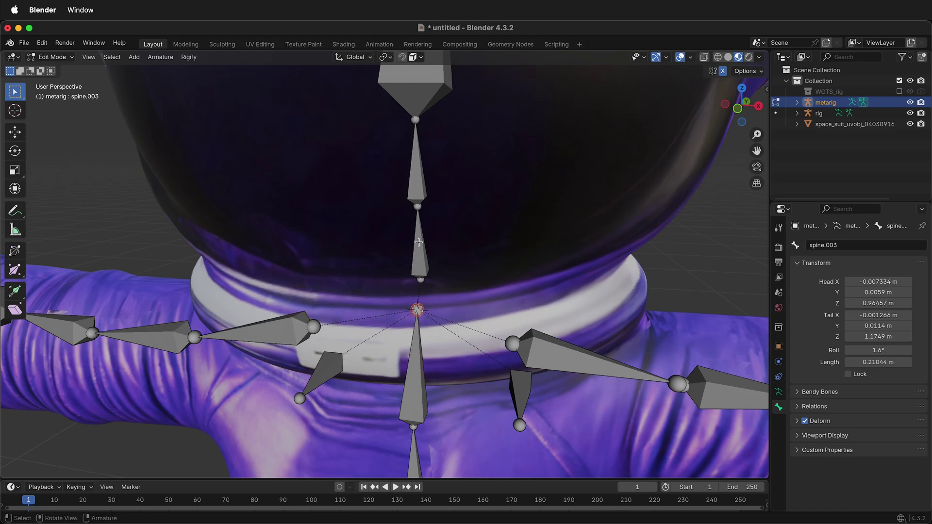
click(421, 280)
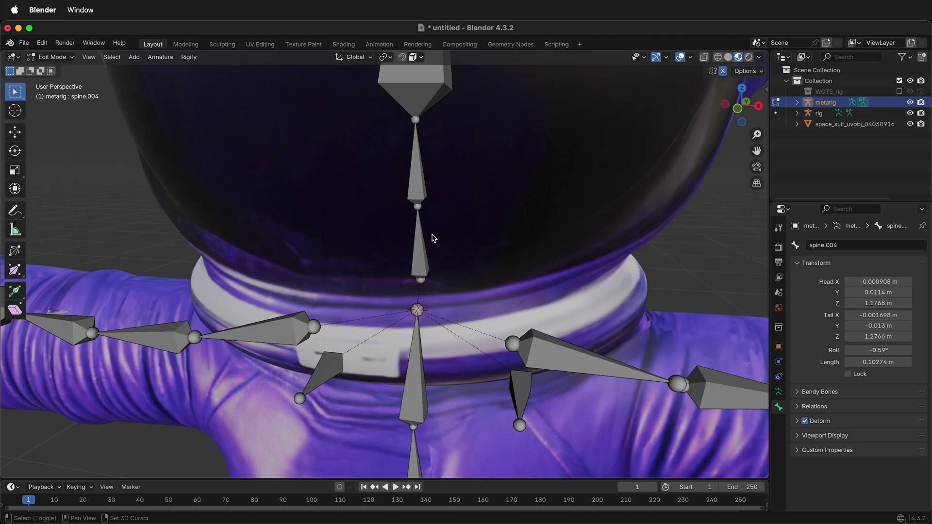
key(shift+s)
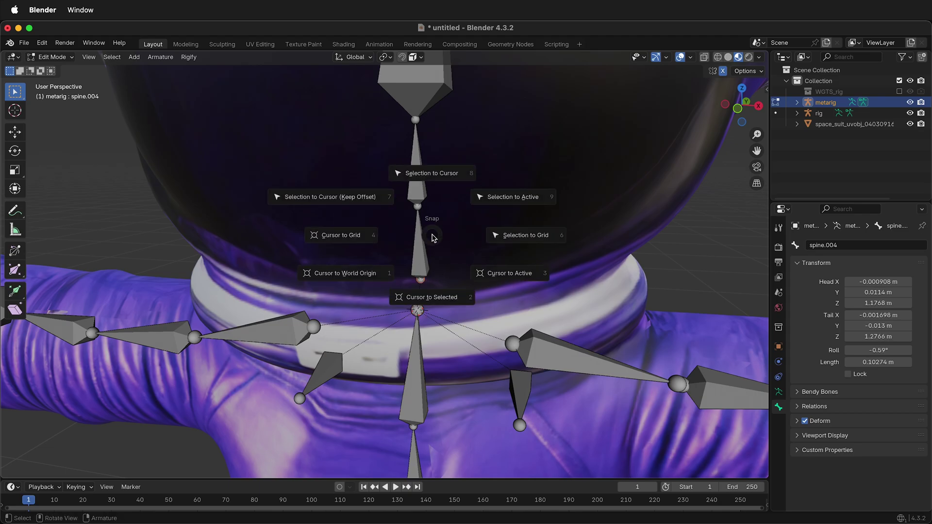
click(431, 175)
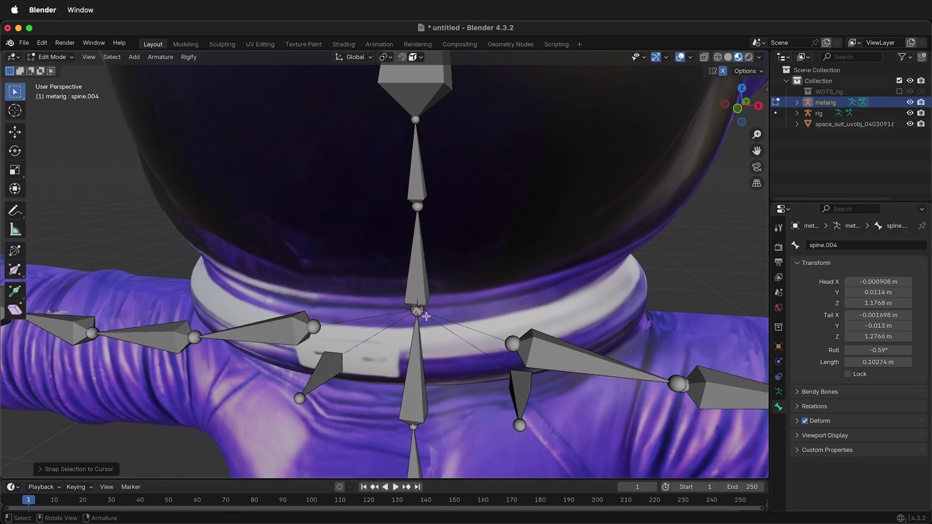
Step: Switch the meta-rig to Object Mode and re-generate the Rigify rig from its armature data
click(51, 57)
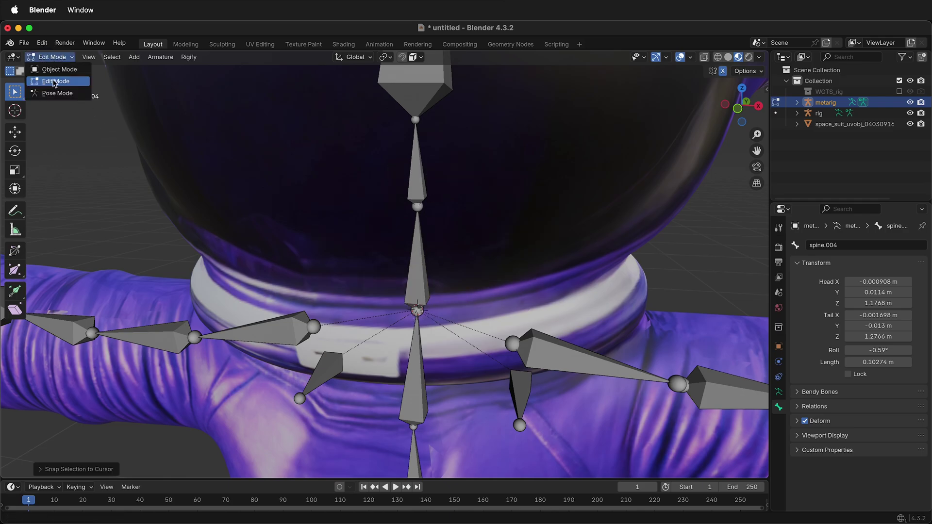
click(48, 65)
click(779, 391)
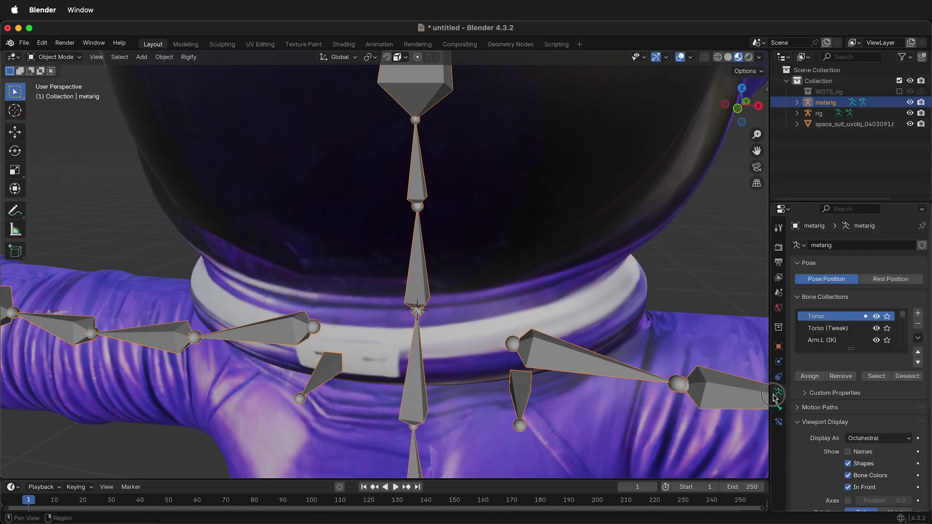
scroll(926, 437, down, 5)
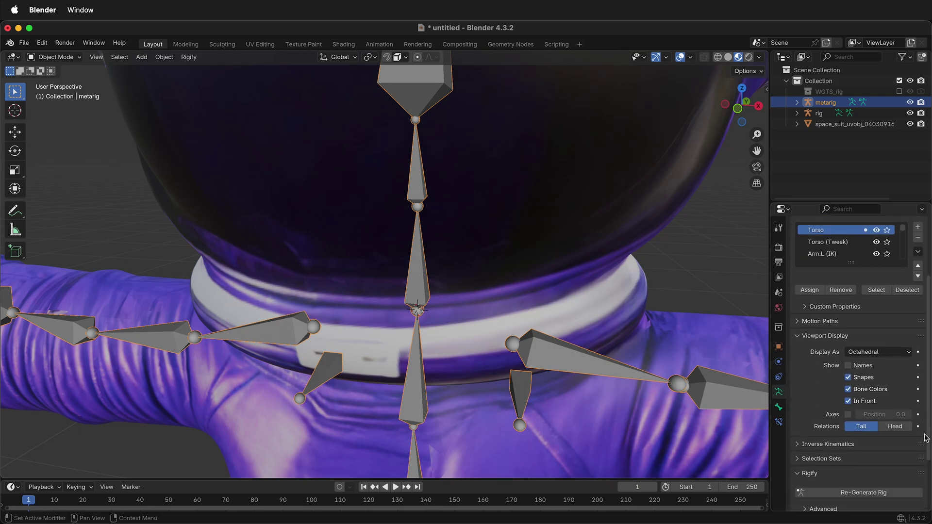
click(884, 492)
Step: Hide the metarig in the viewport and disable it in renders
scroll(558, 318, down, 6)
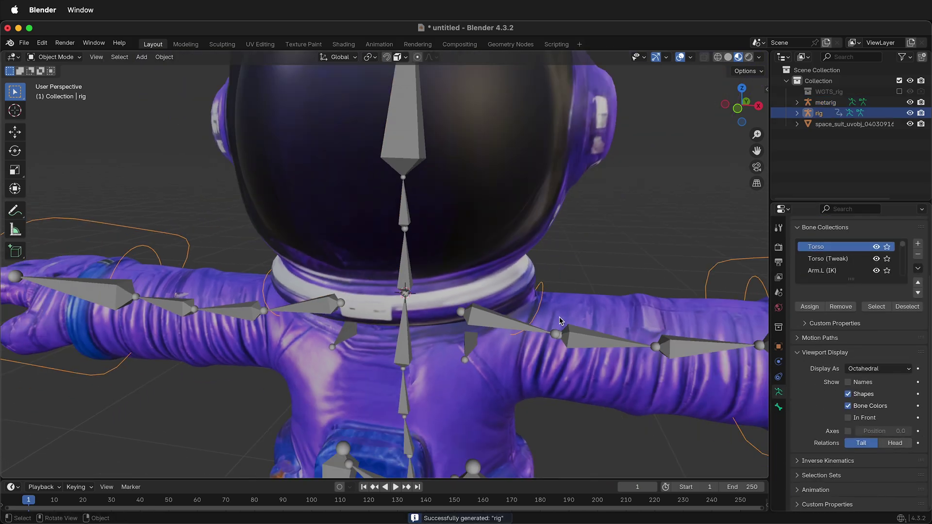
scroll(587, 403, down, 4)
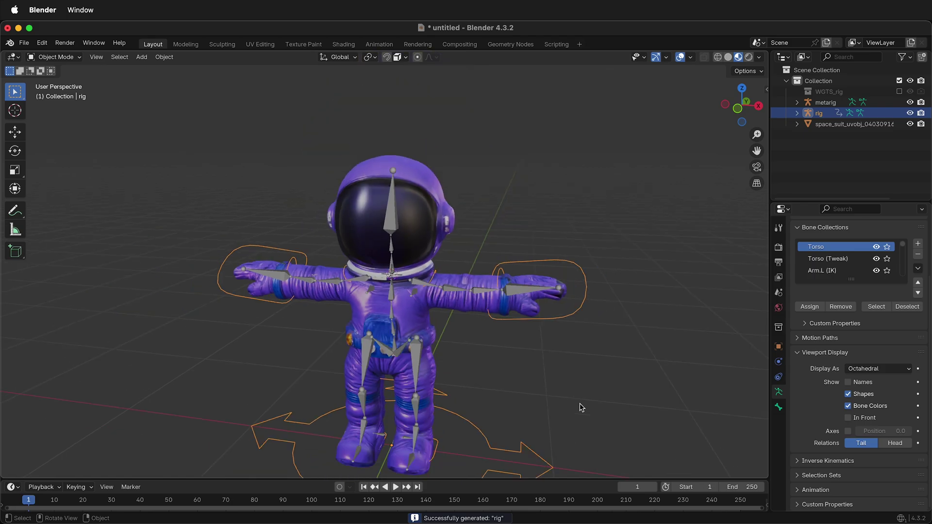
click(910, 102)
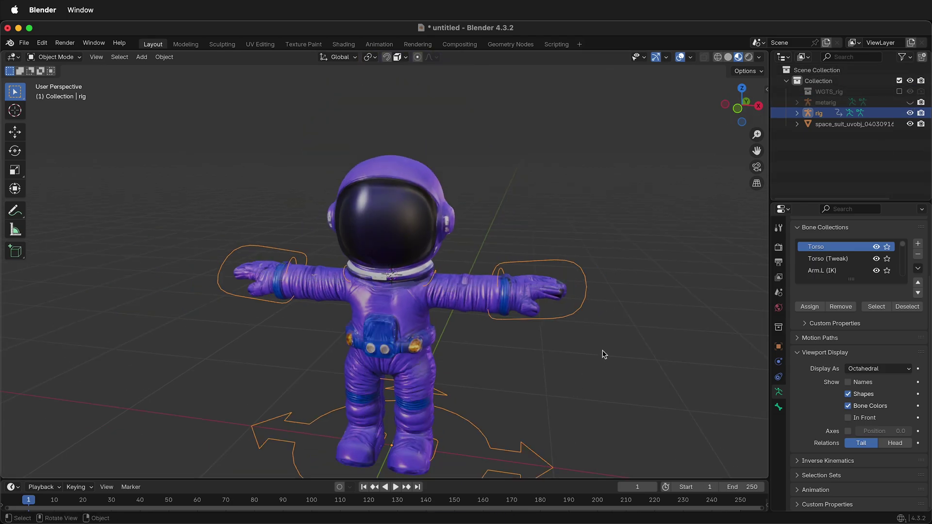
click(920, 103)
Step: Select the astronaut mesh together with the rig as active object and parent the mesh to it with automatic weights
click(639, 355)
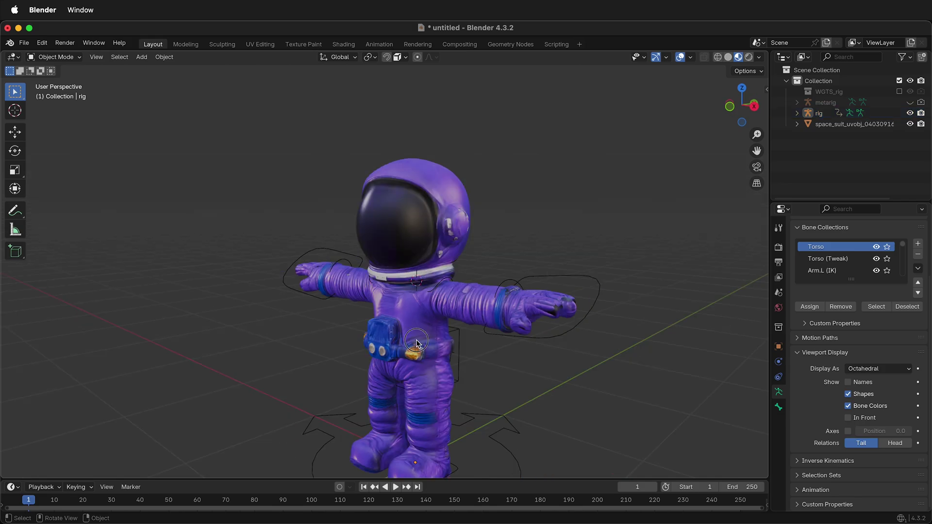
click(416, 342)
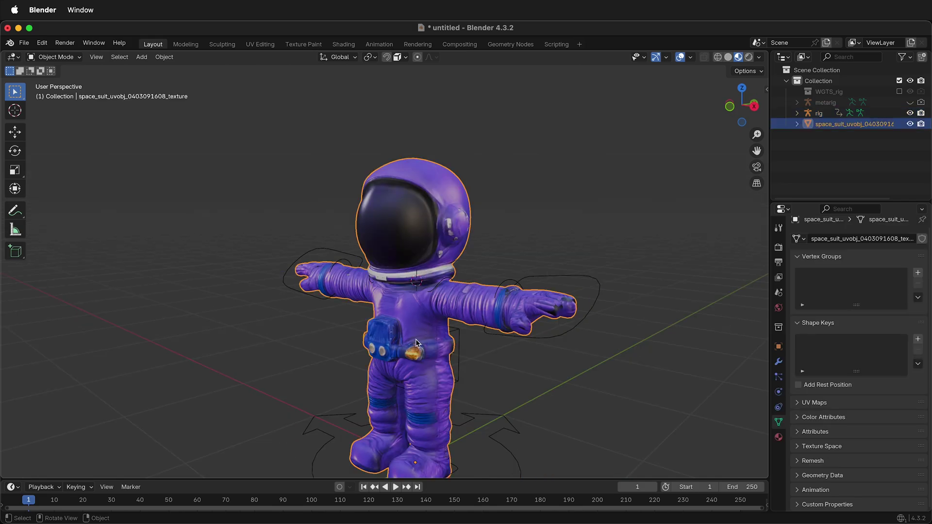
shift+click(576, 277)
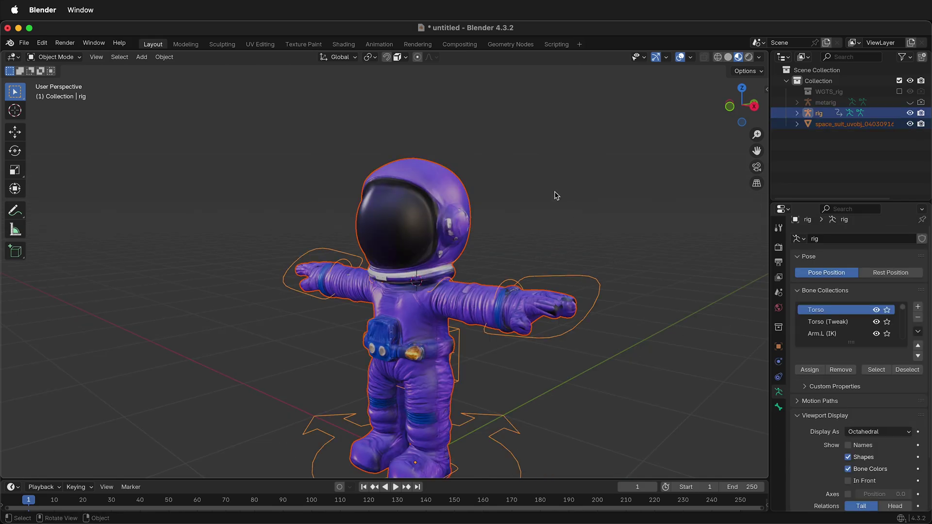
click(165, 59)
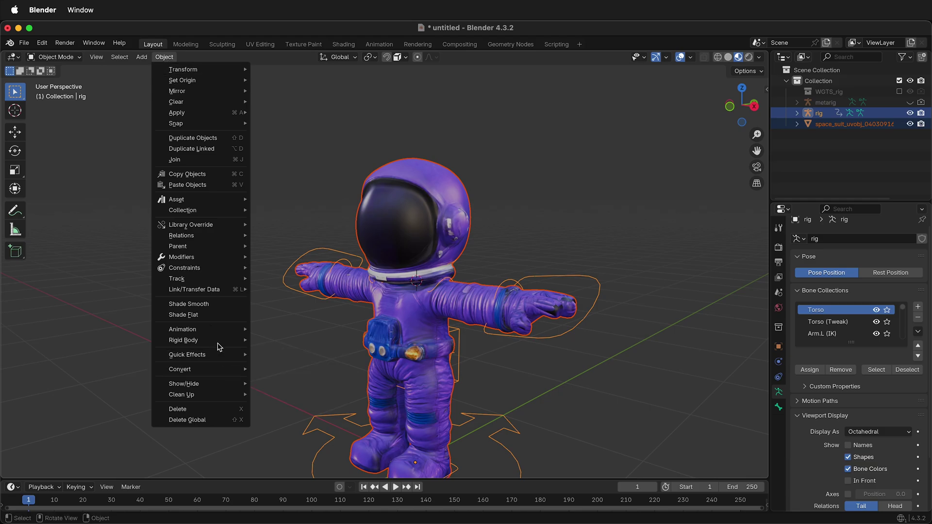
mouse_move(229, 246)
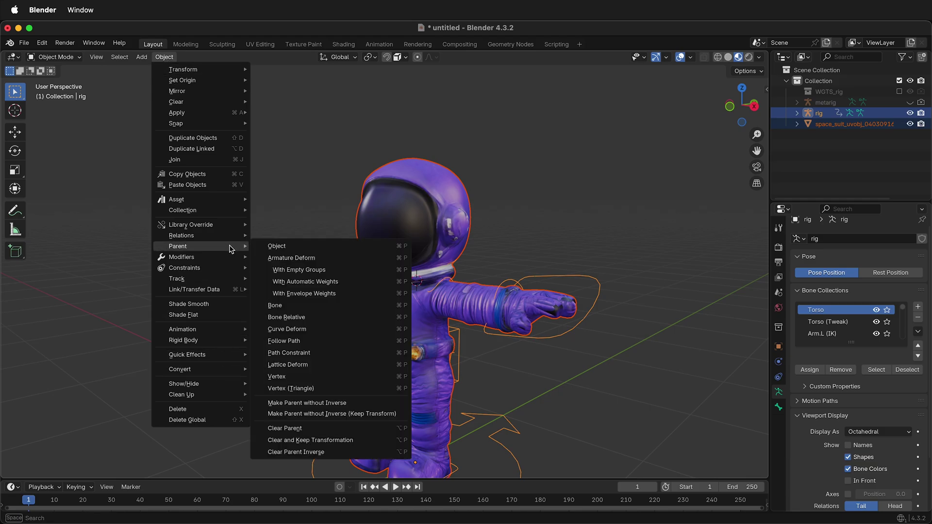
click(316, 287)
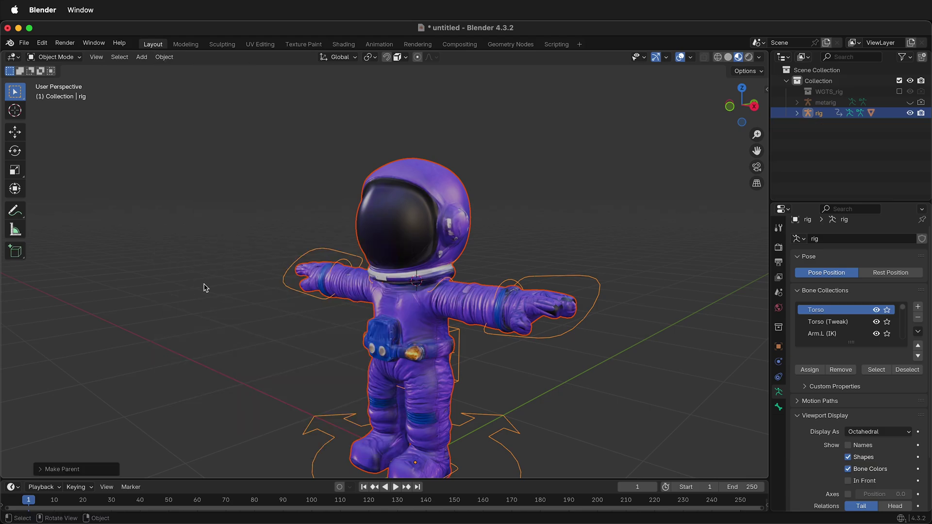
Step: Put the generated rig into Pose Mode
middle_drag(208, 270, 202, 253)
click(54, 57)
click(62, 94)
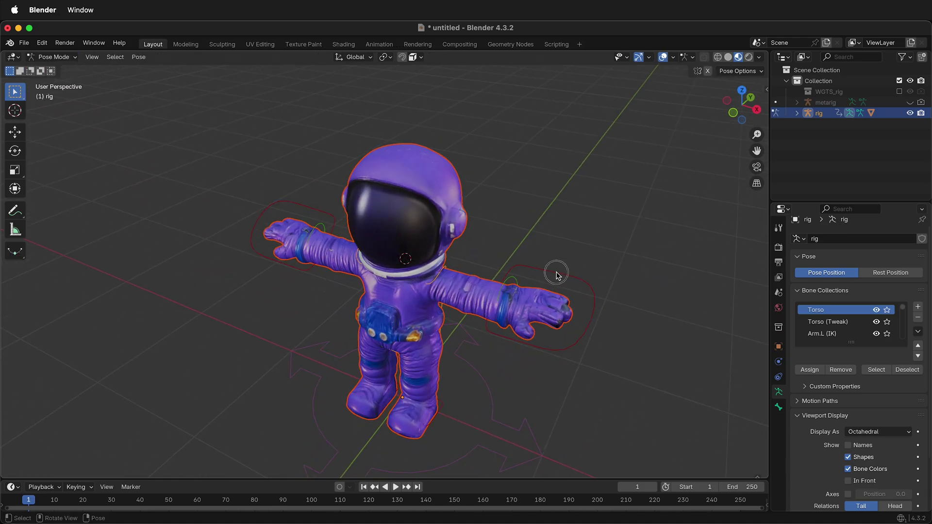
Step: Try moving the left hand's IK control to test the arm deformation, and undo the move
click(554, 274)
middle_drag(553, 273, 631, 309)
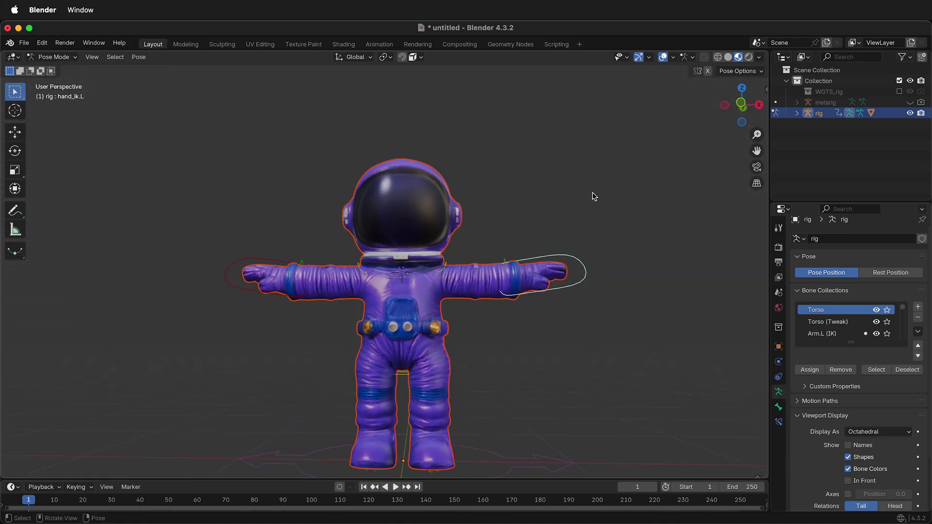
key(g)
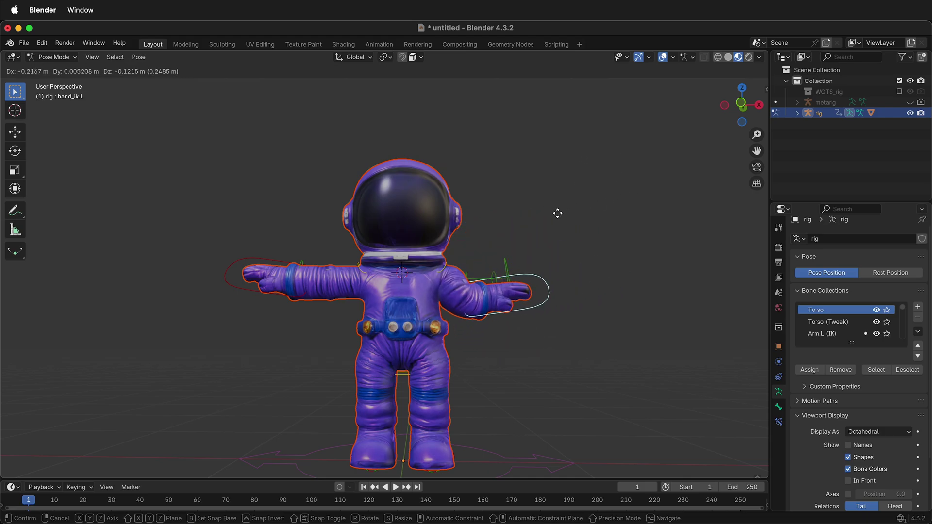
click(577, 194)
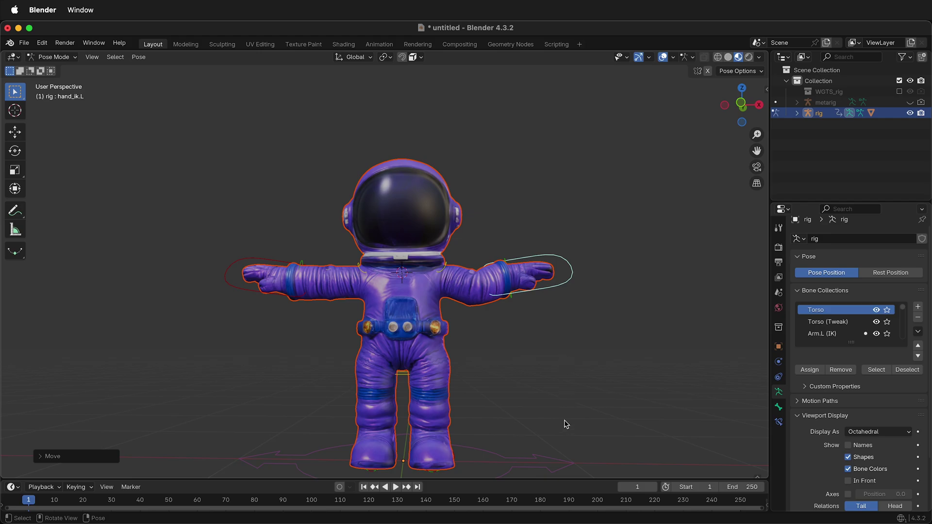
key(super+z)
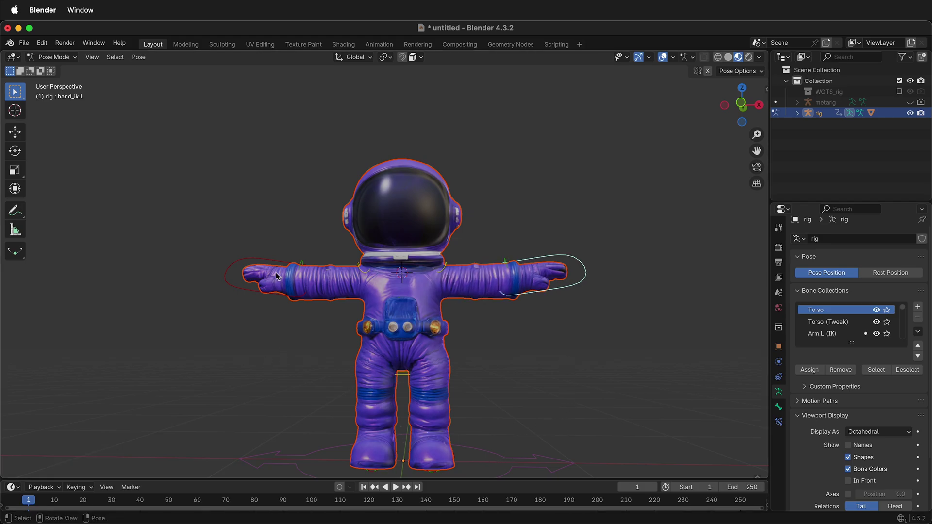
Step: Test the right arm's control with a rotation and move the left foot's IK control outward into a wider stance
click(302, 260)
key(r)
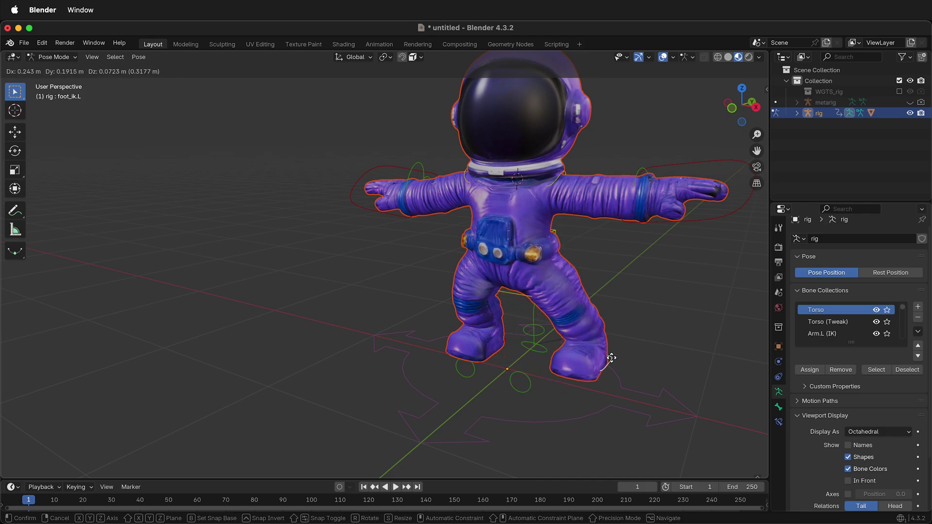
click(599, 354)
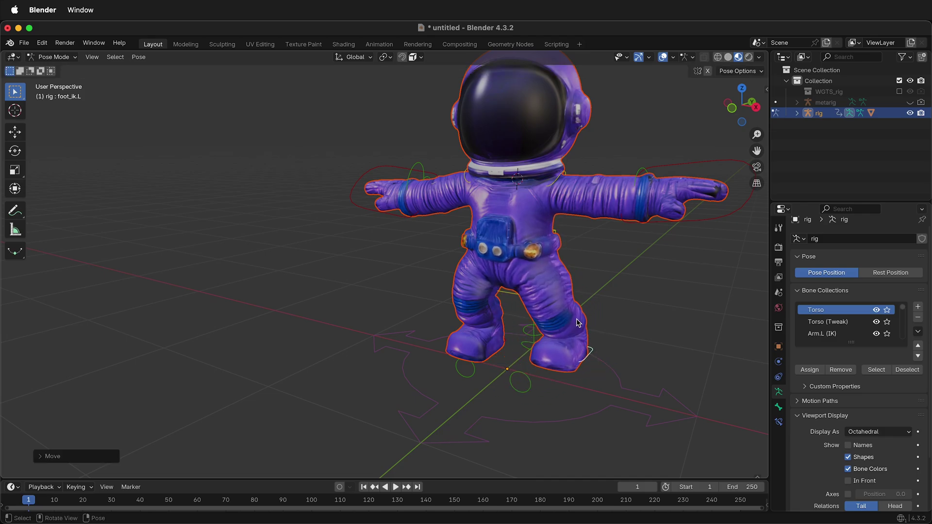